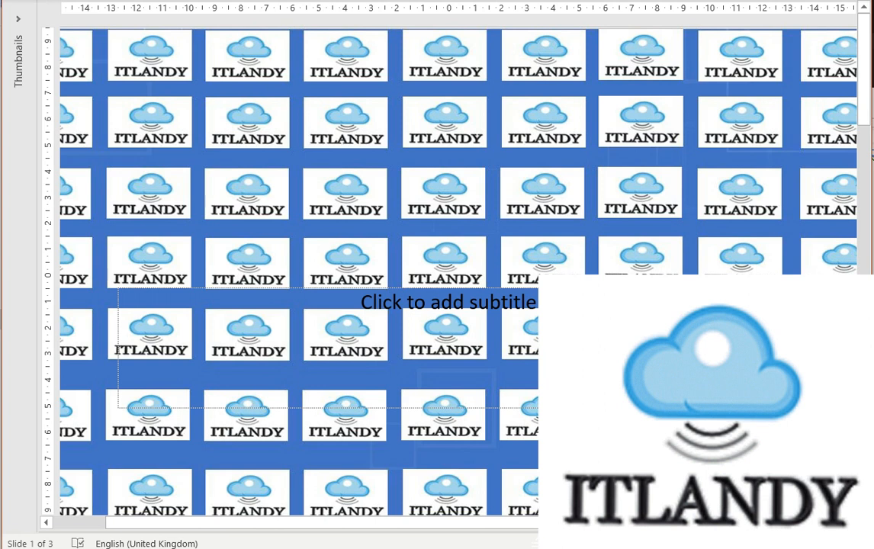
pyautogui.moveTo(864, 65); pyautogui.dragTo(864, 308)
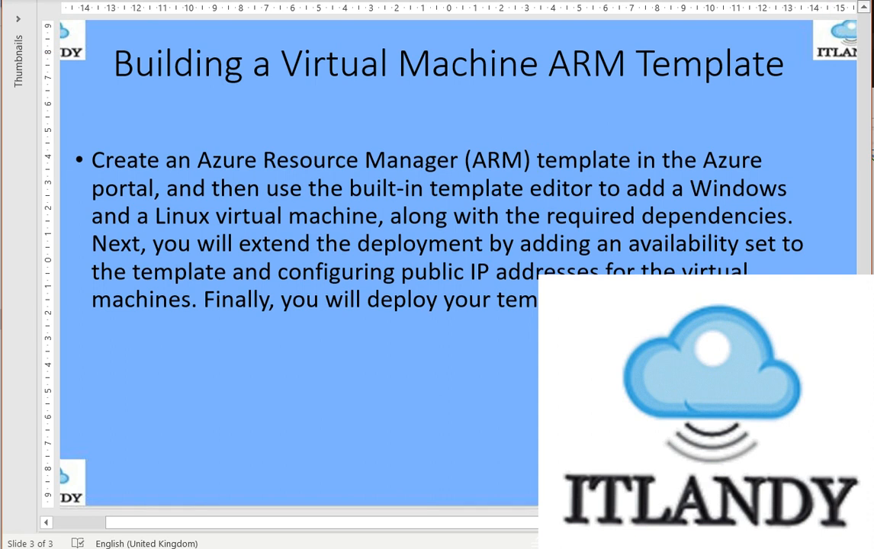
pyautogui.scroll(3, 450, 259)
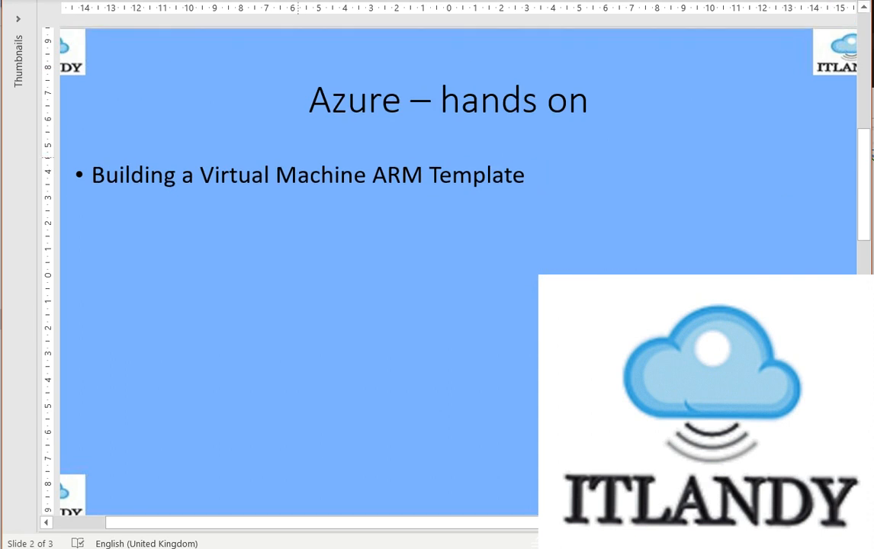
pyautogui.scroll(-3, 196, 248)
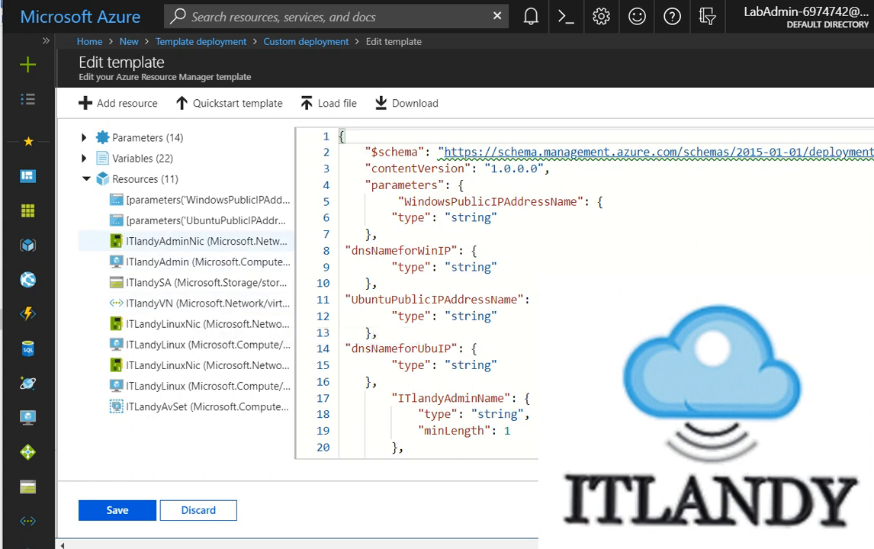
# Examine the ITlandyAdminNic network interface definition and the neighbouring Ubuntu public IP address resource in the template code
pyautogui.click(200, 241)
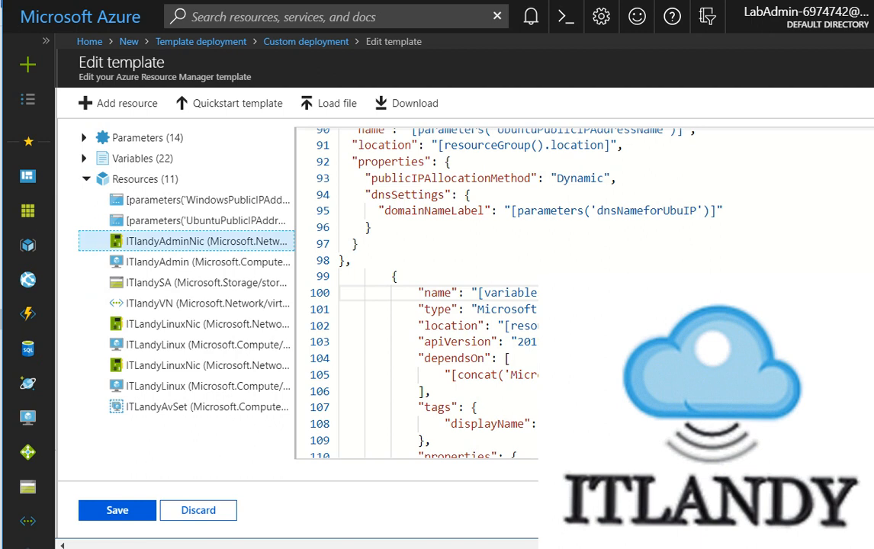
pyautogui.scroll(-3, 534, 267)
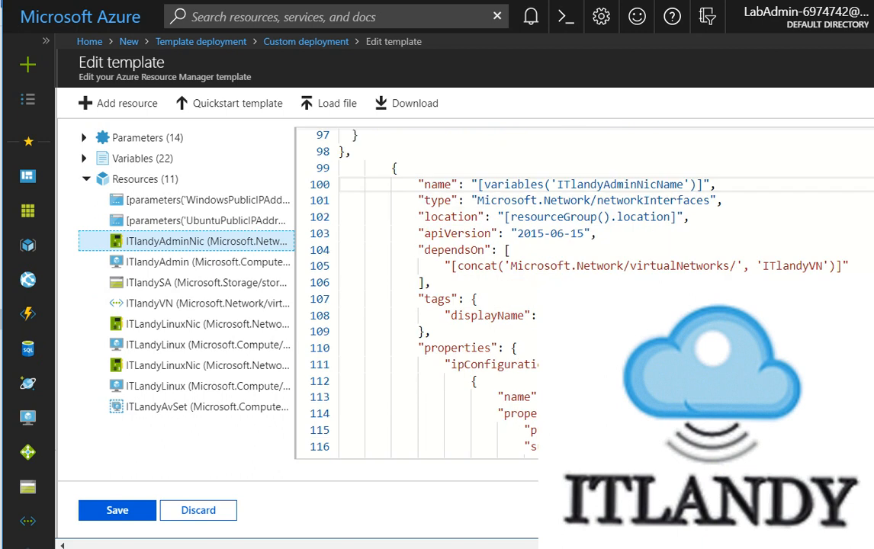
pyautogui.scroll(-3, 458, 294)
pyautogui.scroll(-3, 415, 294)
pyautogui.scroll(-6, 415, 293)
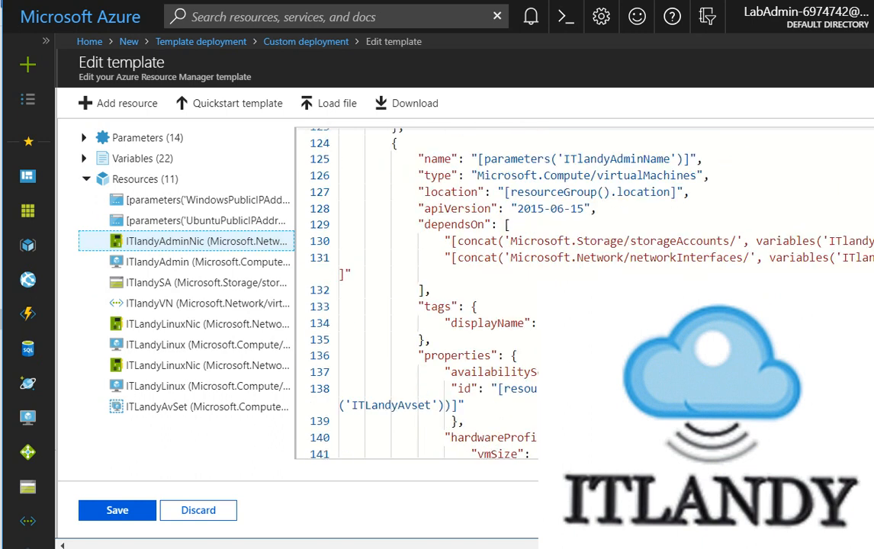
pyautogui.click(206, 220)
pyautogui.click(198, 241)
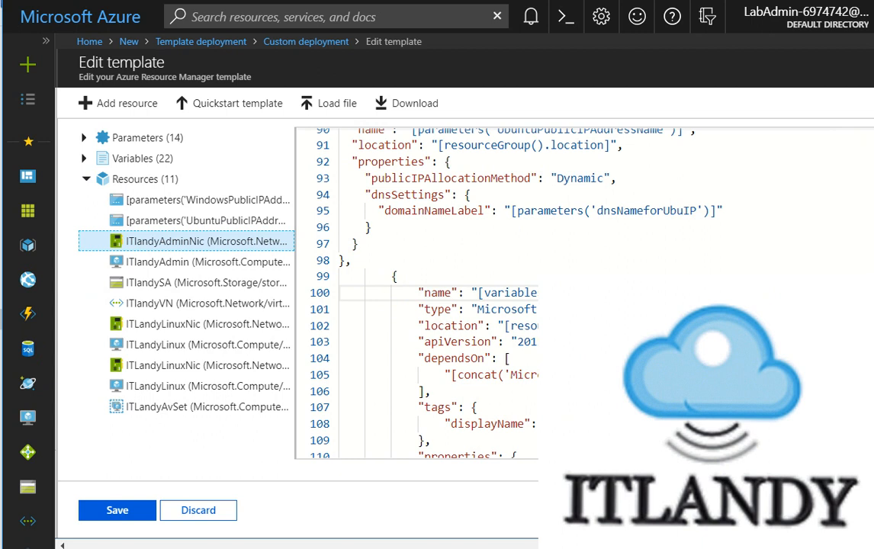
pyautogui.scroll(1, 416, 294)
pyautogui.scroll(2, 416, 294)
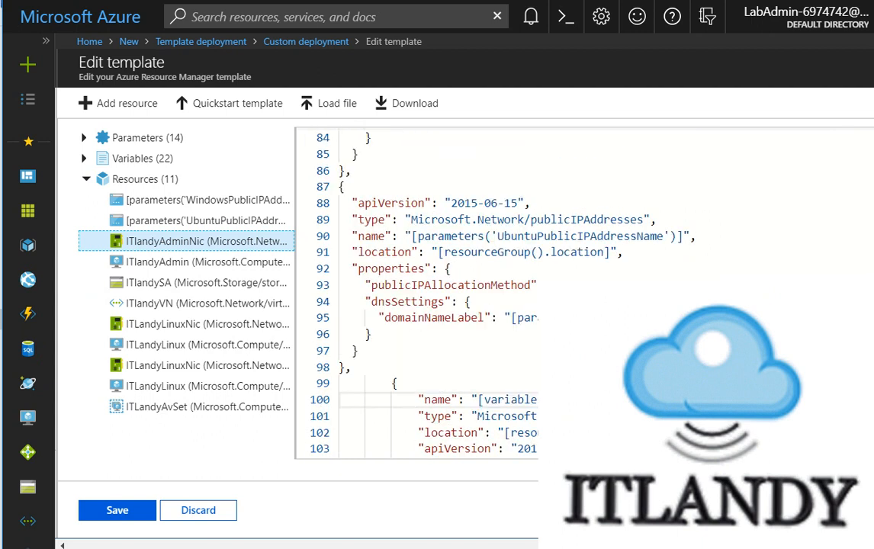
pyautogui.scroll(-1, 416, 293)
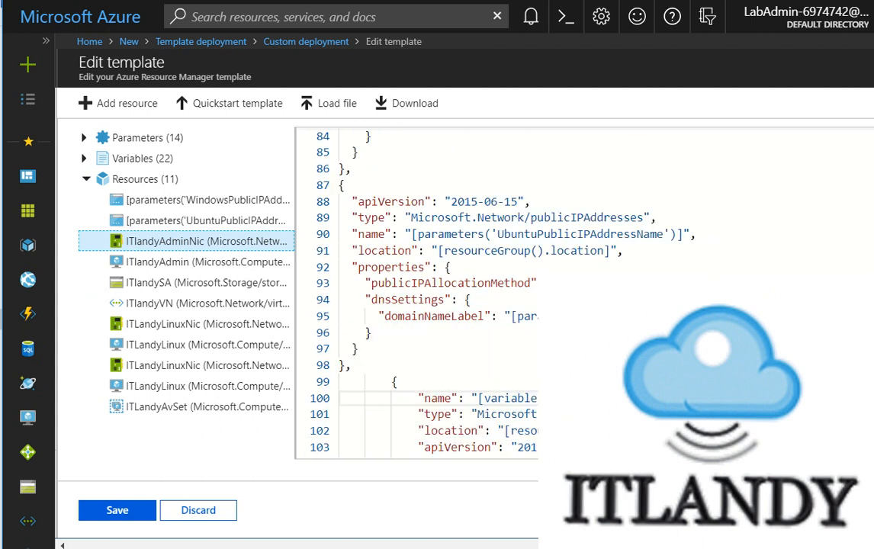
pyautogui.scroll(-4, 416, 293)
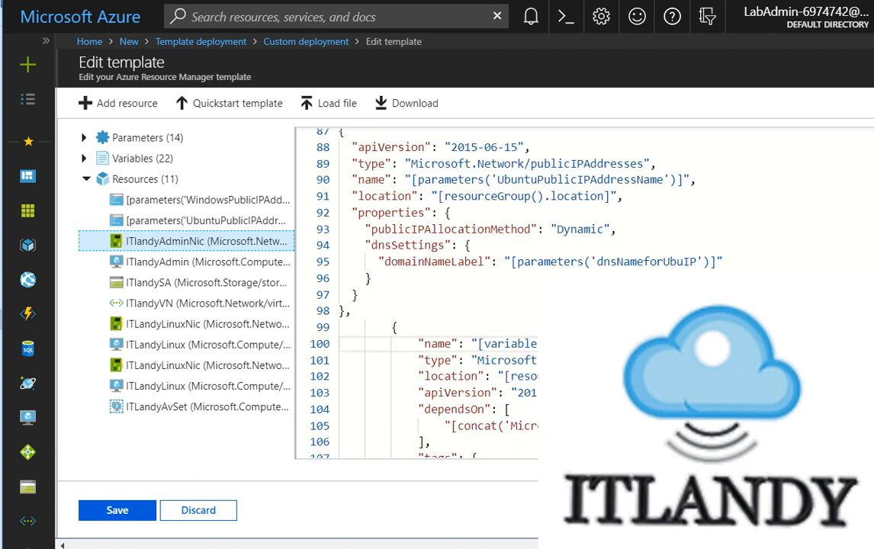
pyautogui.scroll(-1, 416, 293)
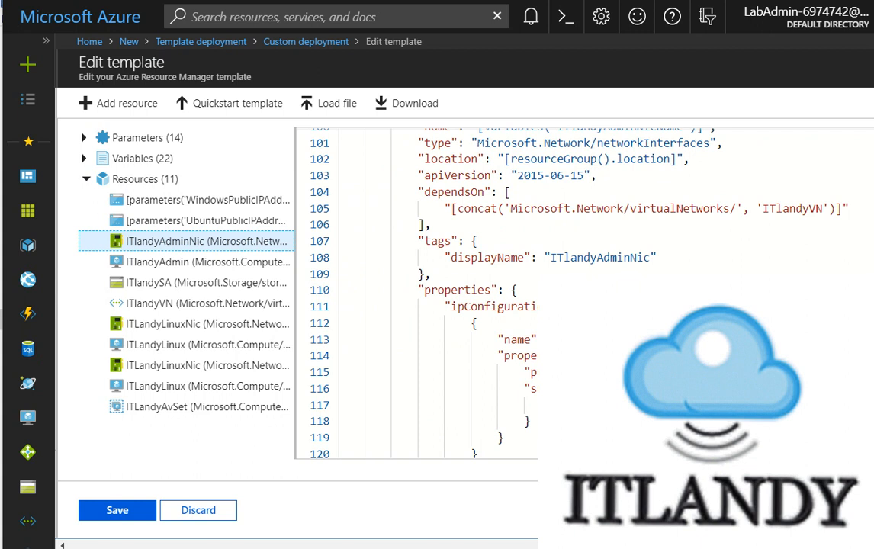
# Switch to Notepad and add a separator line of # characters below the dnsNameforUbuIP parameter block
pyautogui.hotkey('alt', 'Tab')
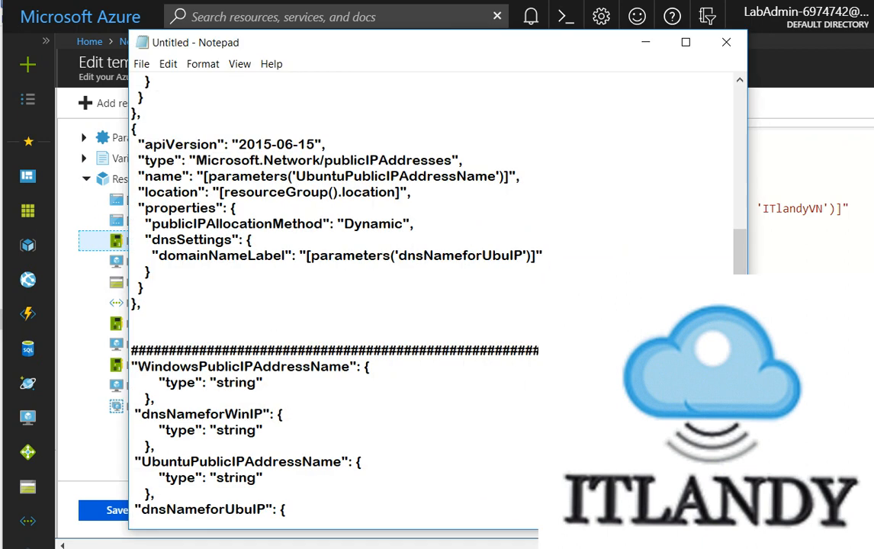
pyautogui.scroll(-1, 335, 306)
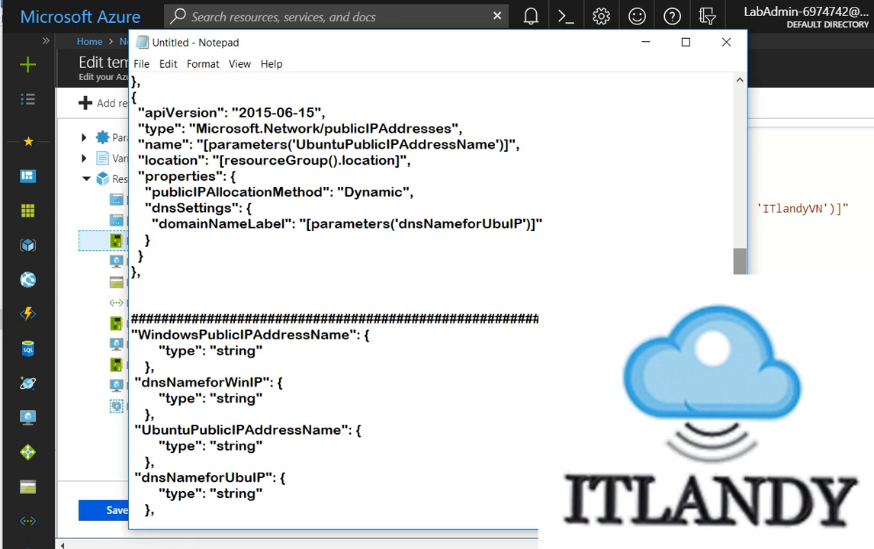
pyautogui.scroll(-1, 336, 305)
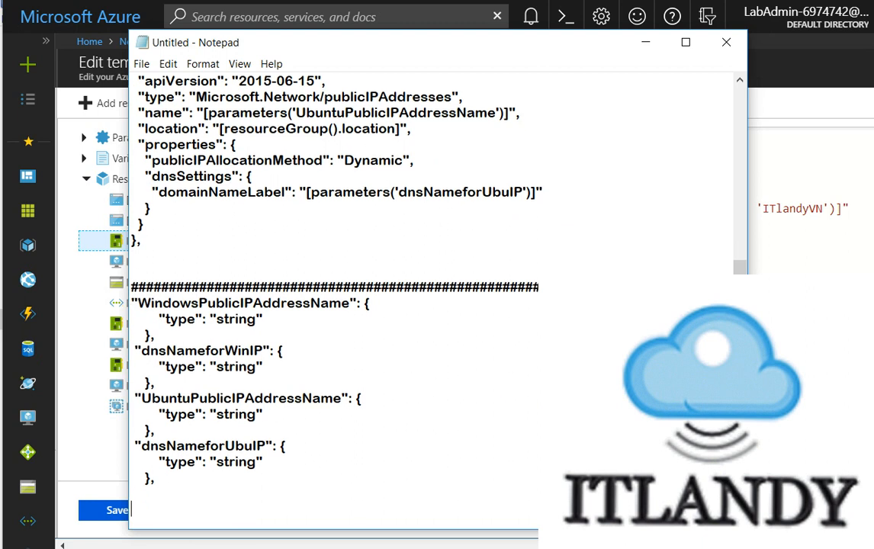
pyautogui.write('##########################')
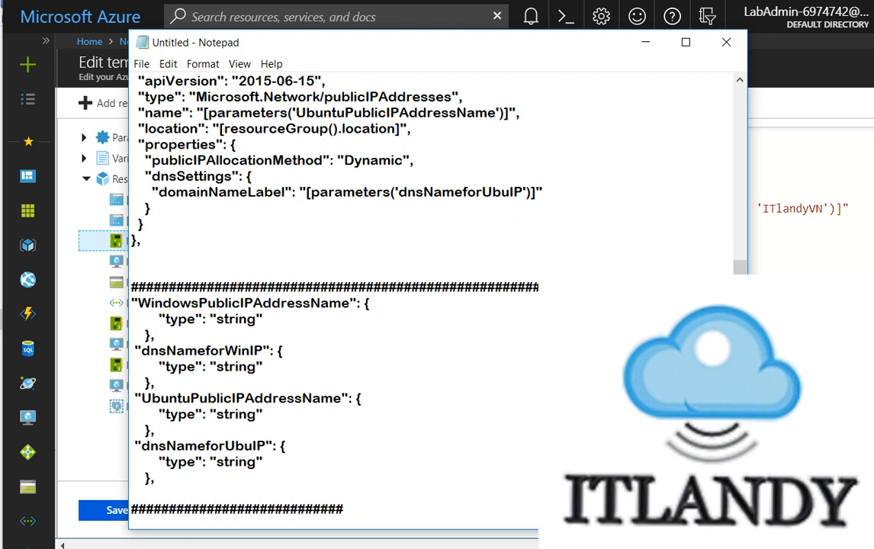
pyautogui.write('#################')
# Paste the publicIPAddress snippet referencing WindowsPublicIPAddressName a few lines below the separator, and close it with another line of # characters
pyautogui.press('Return')
pyautogui.press('Return')
pyautogui.press('Return')
pyautogui.press('Return')
pyautogui.press('Return')
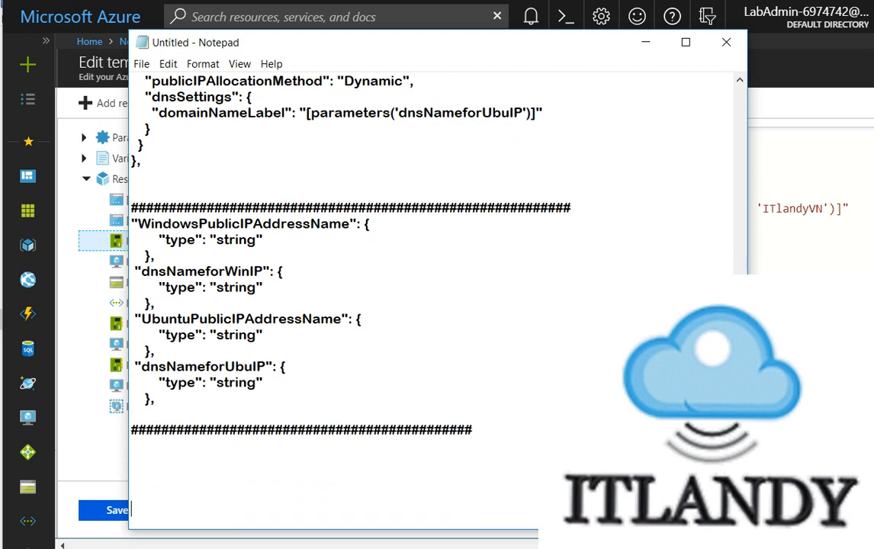
pyautogui.hotkey('ctrl', 'v')
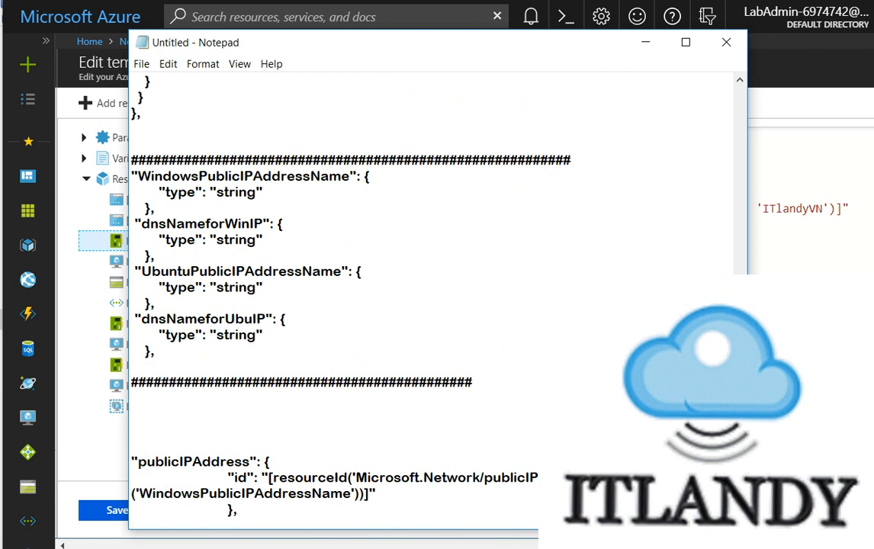
pyautogui.press('Return')
pyautogui.press('Return')
pyautogui.press('Return')
pyautogui.write('#')
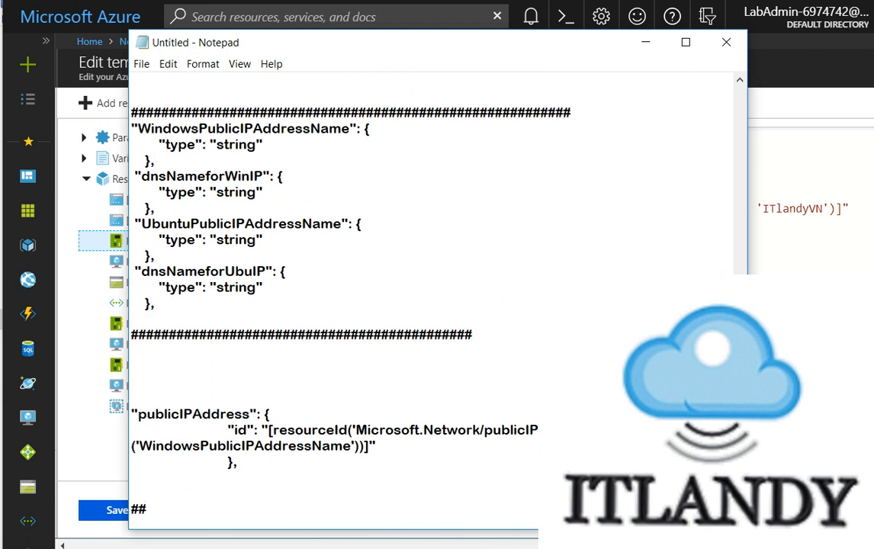
pyautogui.write('#########################################################')
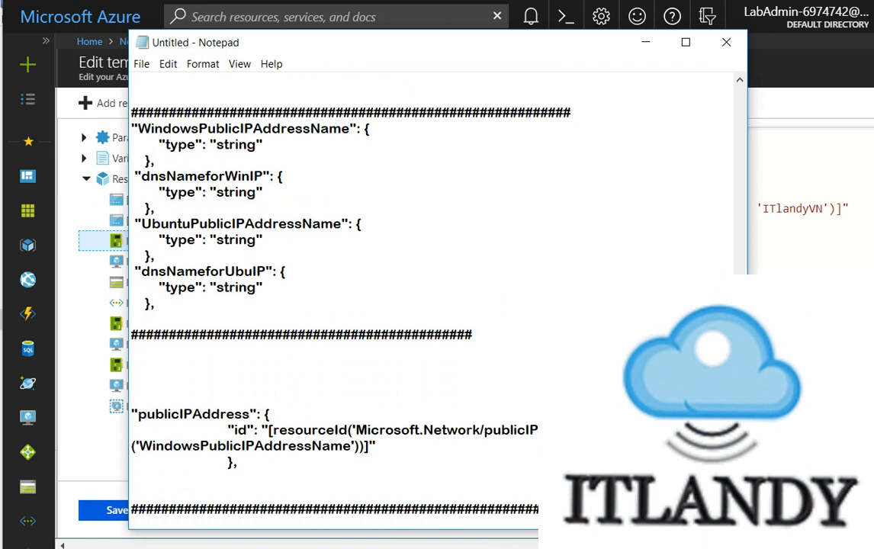
# Insert two blank lines between the availabilitySet snippet and the # separator below it in the notes
pyautogui.moveTo(740, 481); pyautogui.dragTo(740, 278)
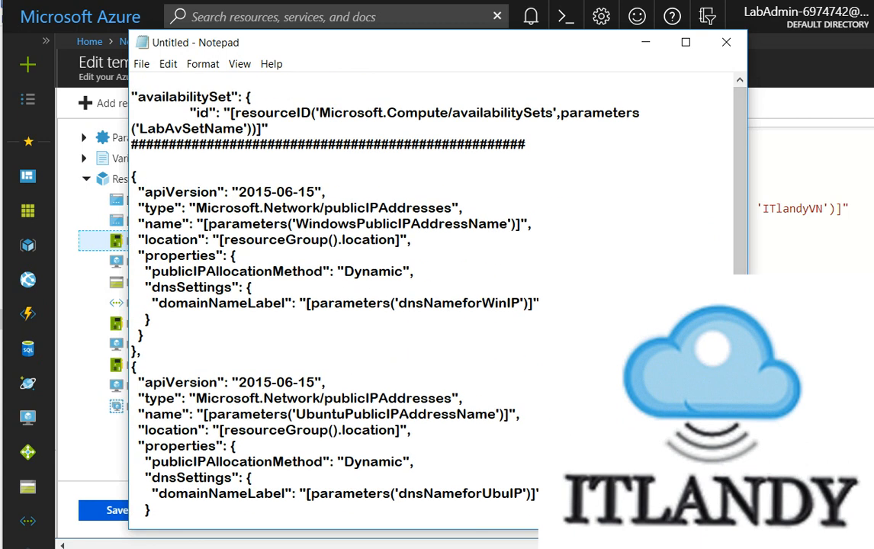
pyautogui.click(268, 129)
pyautogui.press('Return')
pyautogui.press('Return')
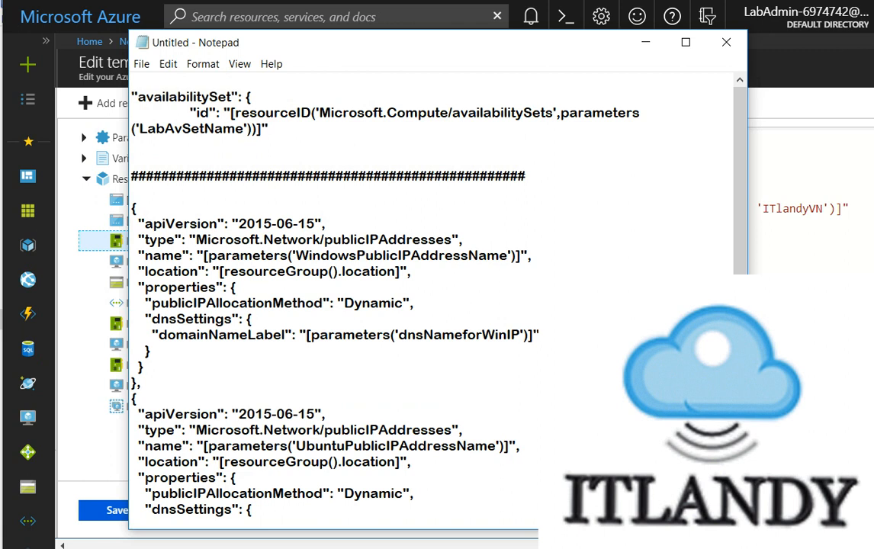
pyautogui.scroll(-5, 431, 297)
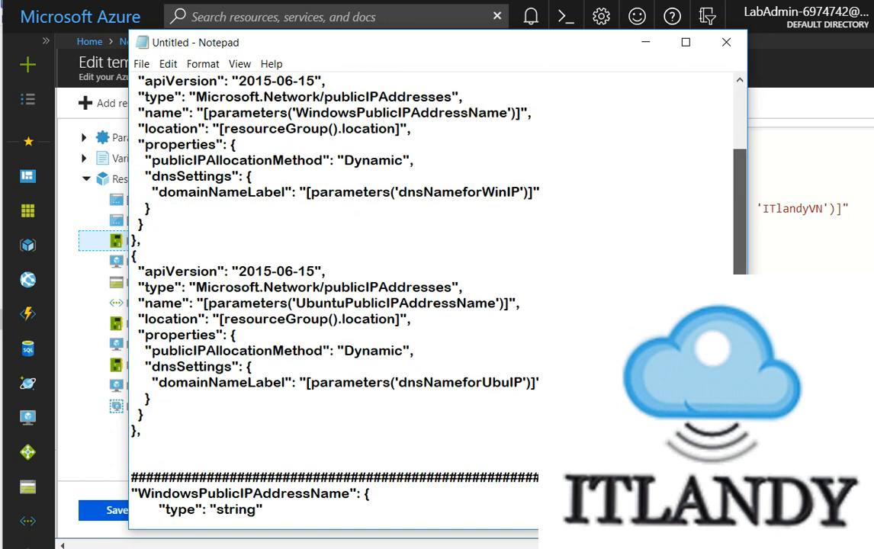
pyautogui.scroll(-5, 431, 297)
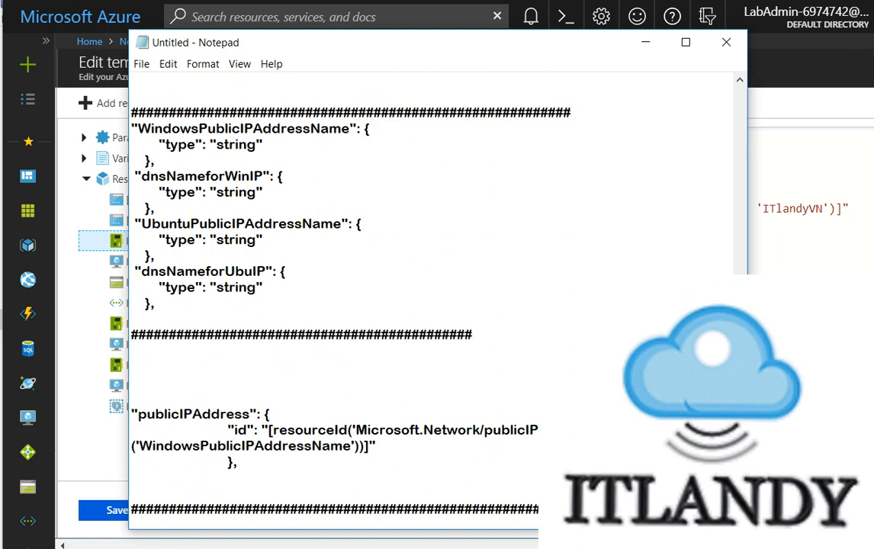
# Return to the Azure template, paste the publicIPAddress block at the start of ITlandyAdminNic's ipconfig1 properties, and save the template
pyautogui.click(647, 42)
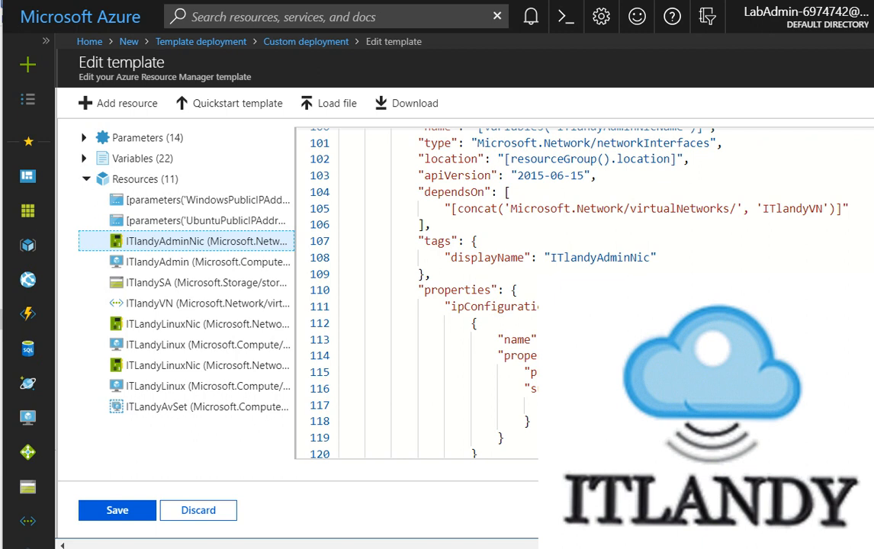
pyautogui.click(597, 356)
pyautogui.press('Return')
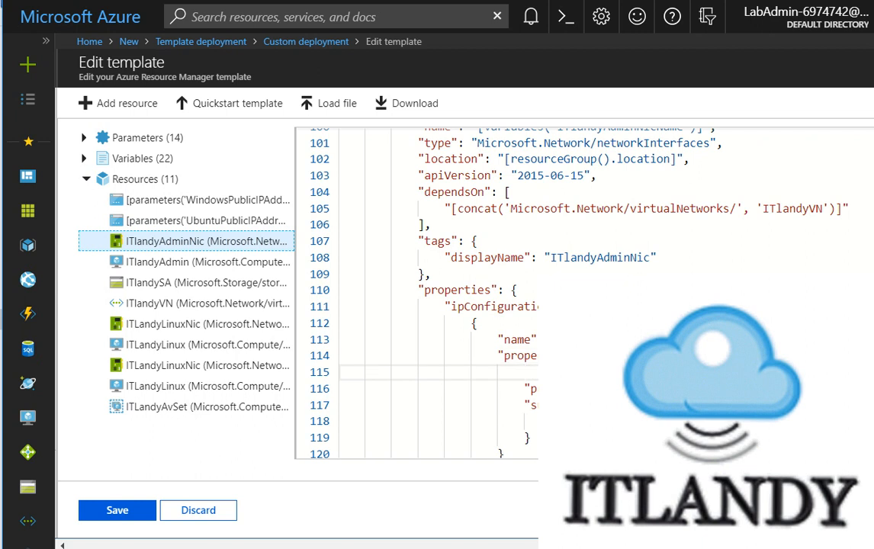
pyautogui.hotkey('ctrl', 'v')
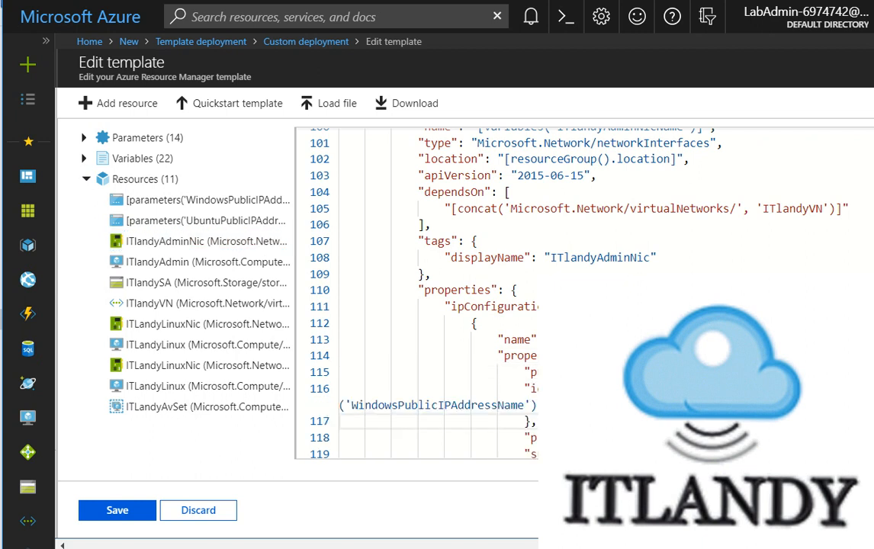
pyautogui.scroll(-1, 415, 297)
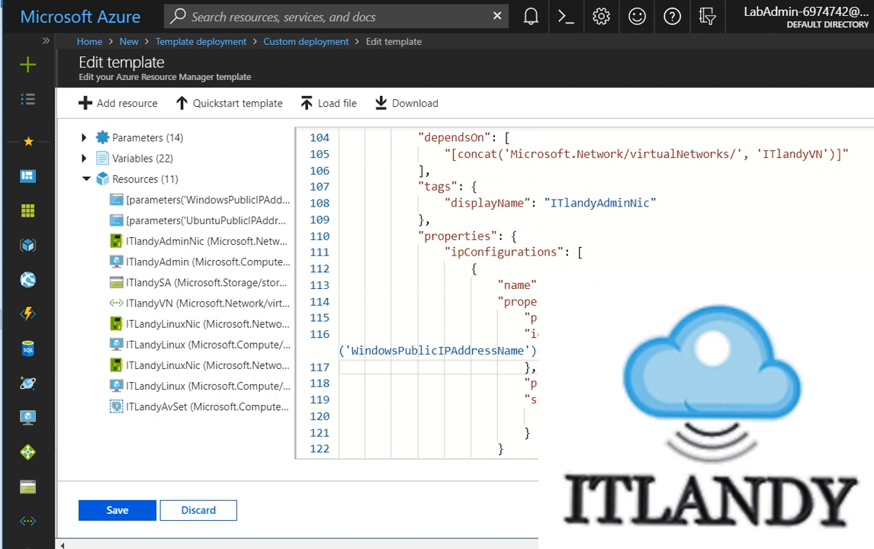
pyautogui.click(118, 510)
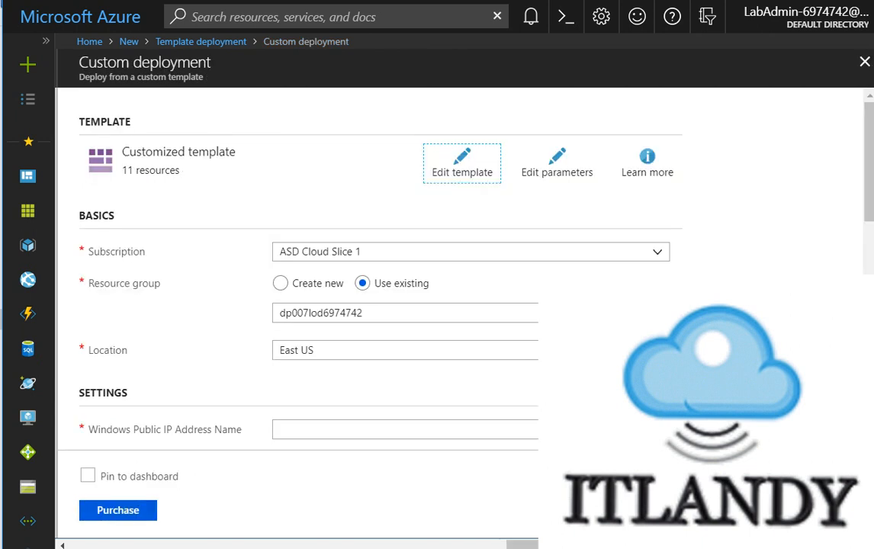
# Reopen the template for editing, and add "[resourceid('Microsoft.Network/publicIPAddresses',parameters('WindowsPublicIPAddressName'))]", below the last separator in the Notepad notes
pyautogui.click(462, 163)
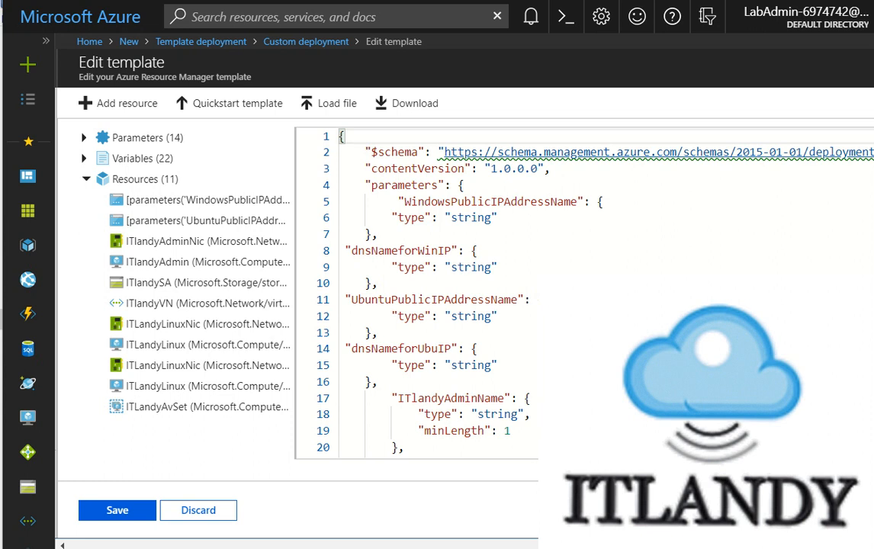
pyautogui.hotkey('alt', 'Tab')
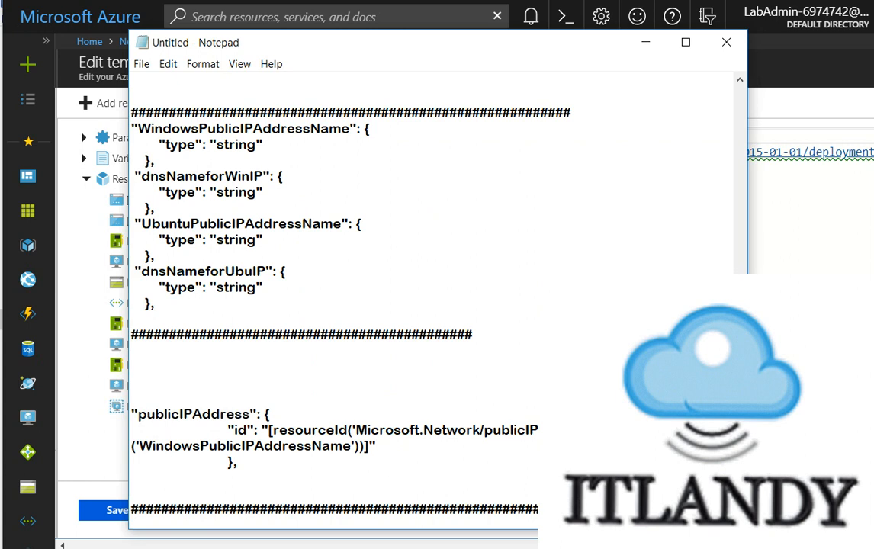
pyautogui.press('Return')
pyautogui.press('Return')
pyautogui.press('Return')
pyautogui.press('Return')
pyautogui.write('"[resourceid(\'Microsoft.Network/publicIPAddresses\',parameters(\'WindowsPublicIPAddressName\'))]",')
pyautogui.press('Return')
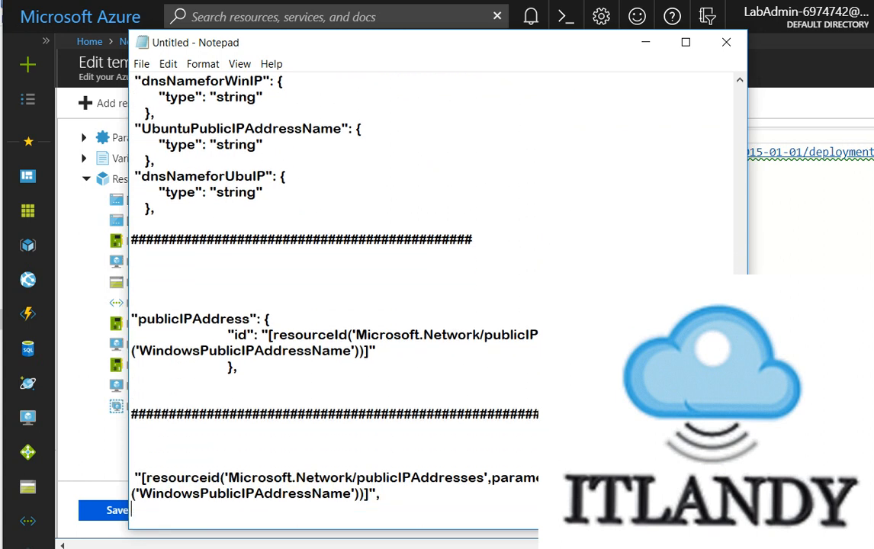
pyautogui.press('Return')
pyautogui.press('Return')
pyautogui.press('Return')
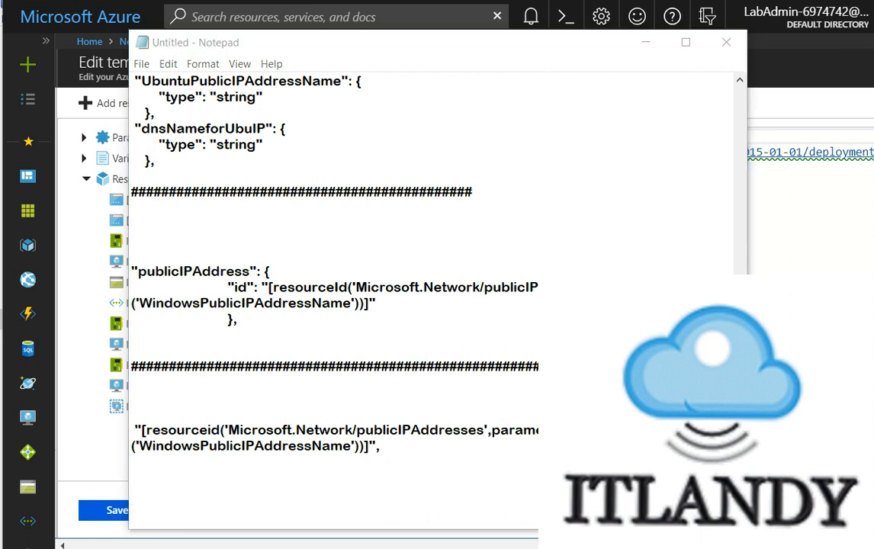
# Return to the Azure template and review the definitions from ITlandyAdminNic through the ITLandyLinux virtual machine's network profile
pyautogui.click(646, 42)
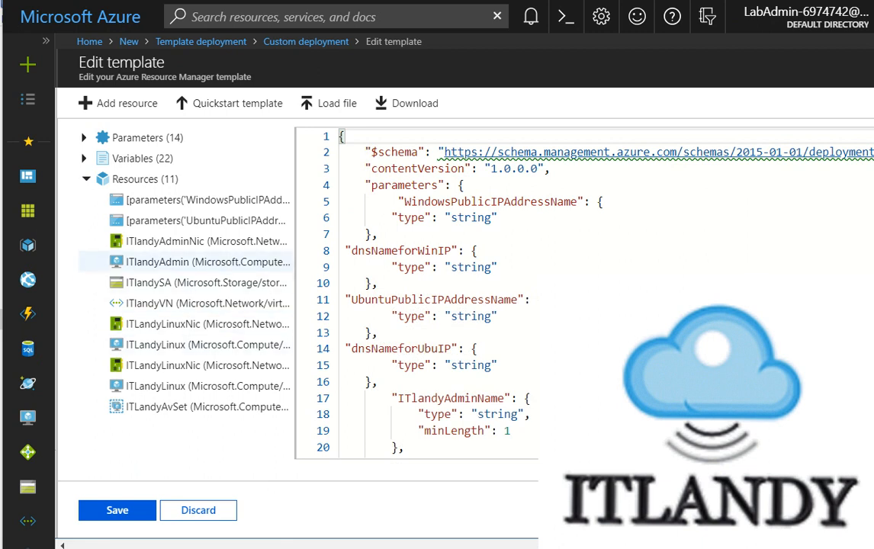
pyautogui.click(191, 241)
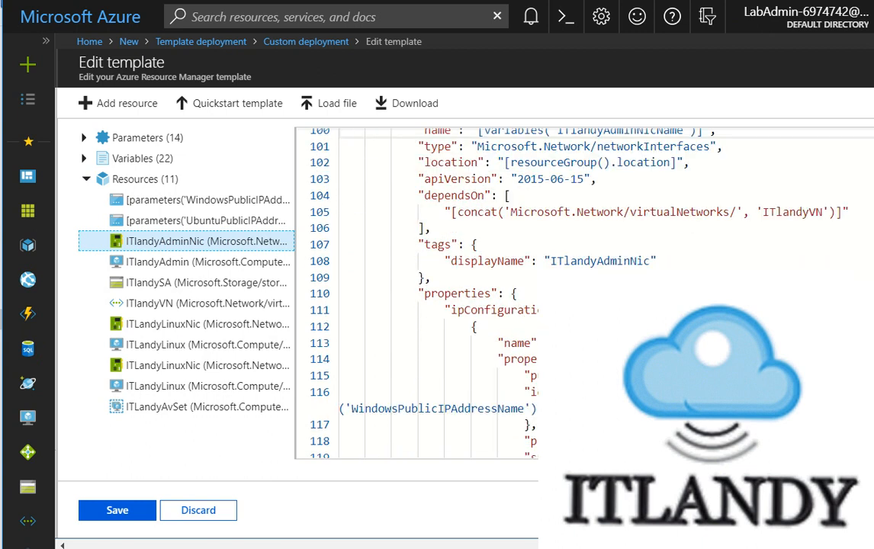
pyautogui.scroll(-3, 439, 294)
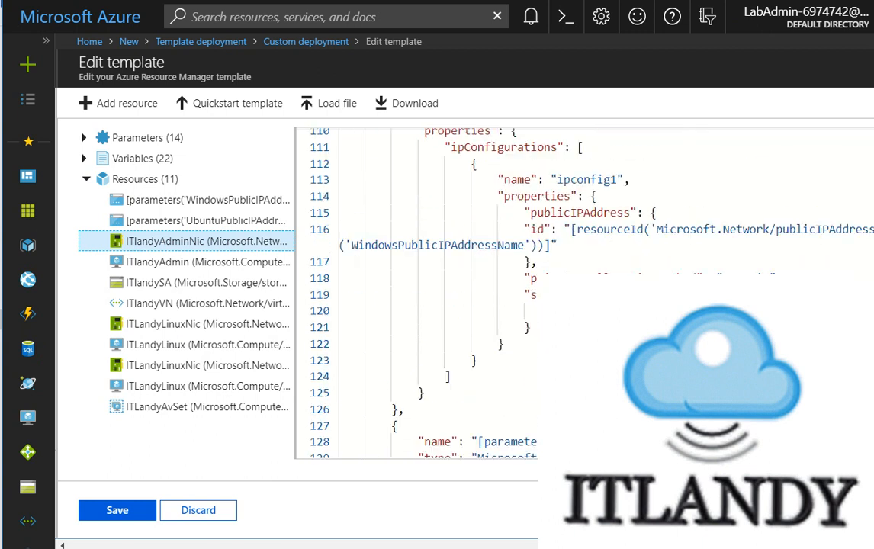
pyautogui.scroll(-6, 438, 294)
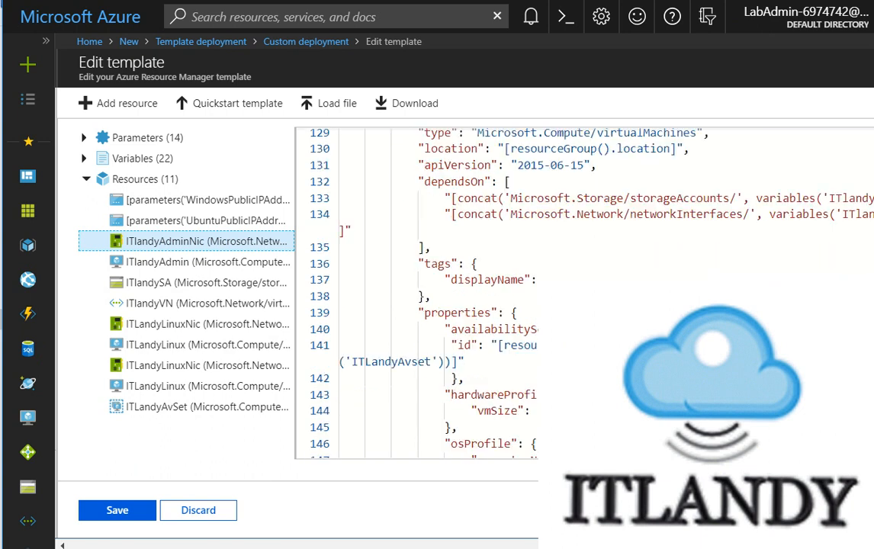
pyautogui.scroll(-7, 439, 294)
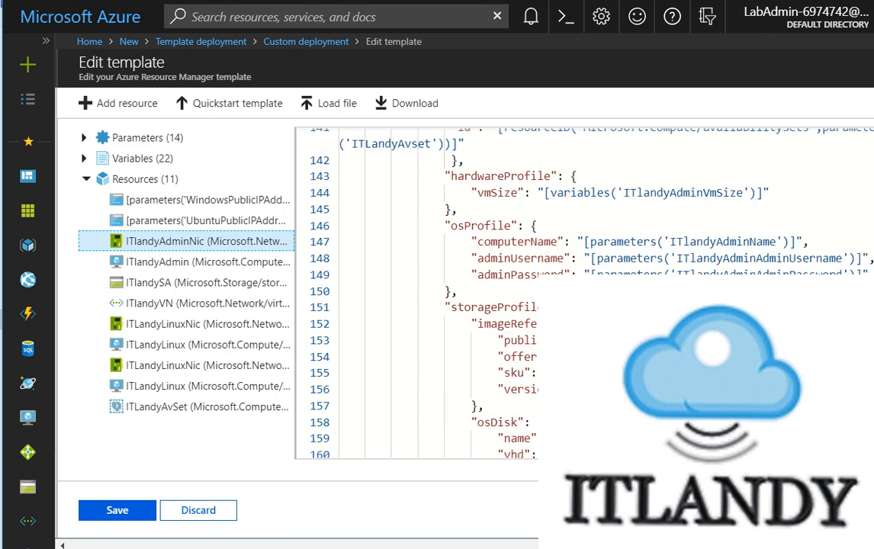
pyautogui.scroll(-2, 439, 294)
pyautogui.scroll(-3, 439, 294)
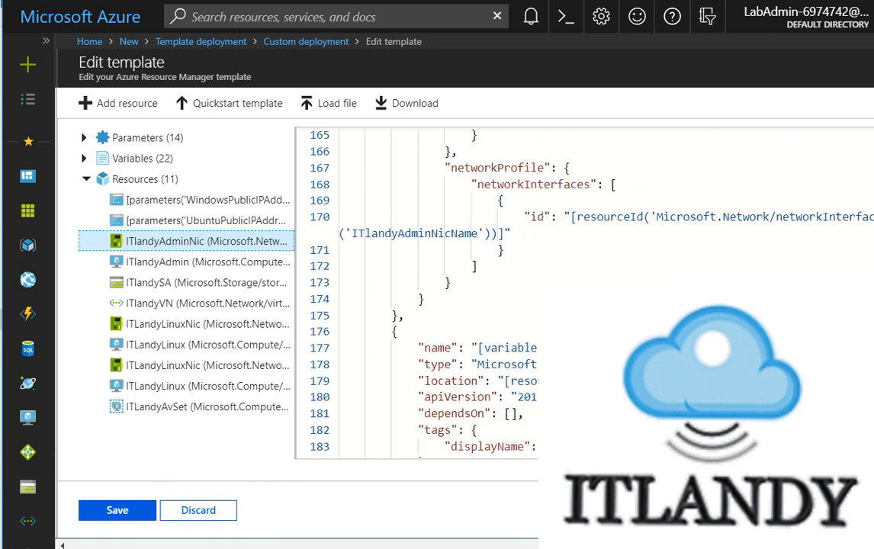
pyautogui.scroll(-1, 438, 294)
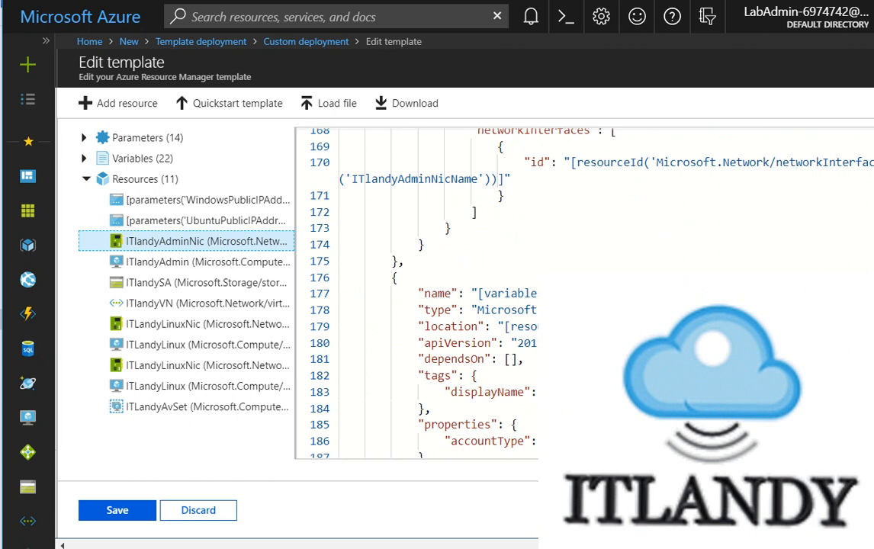
pyautogui.scroll(-10, 438, 294)
pyautogui.scroll(-11, 439, 294)
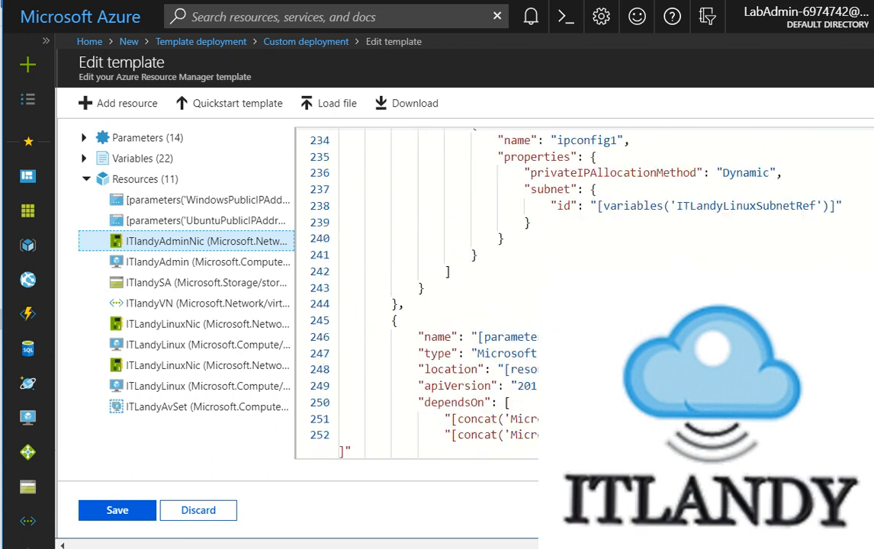
pyautogui.scroll(-3, 439, 294)
pyautogui.scroll(-1, 438, 293)
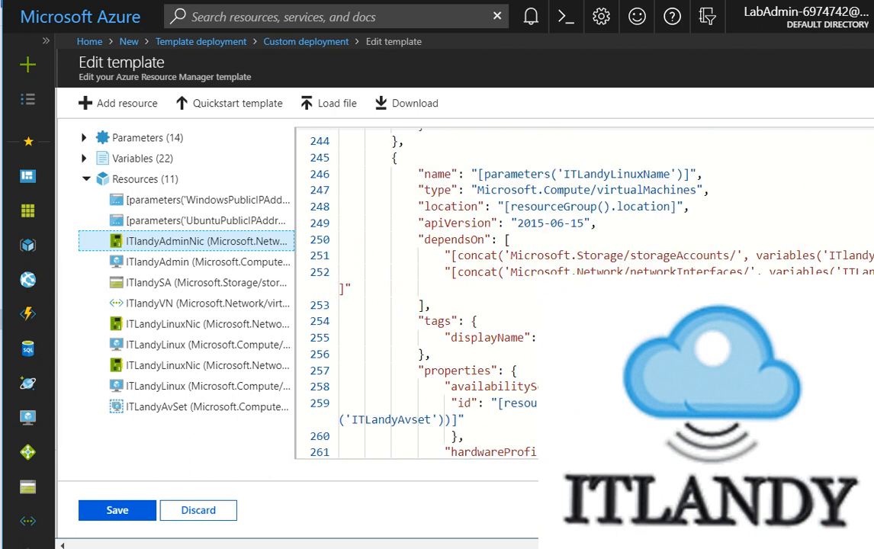
pyautogui.scroll(-2, 438, 294)
pyautogui.scroll(2, 438, 293)
pyautogui.scroll(-8, 439, 293)
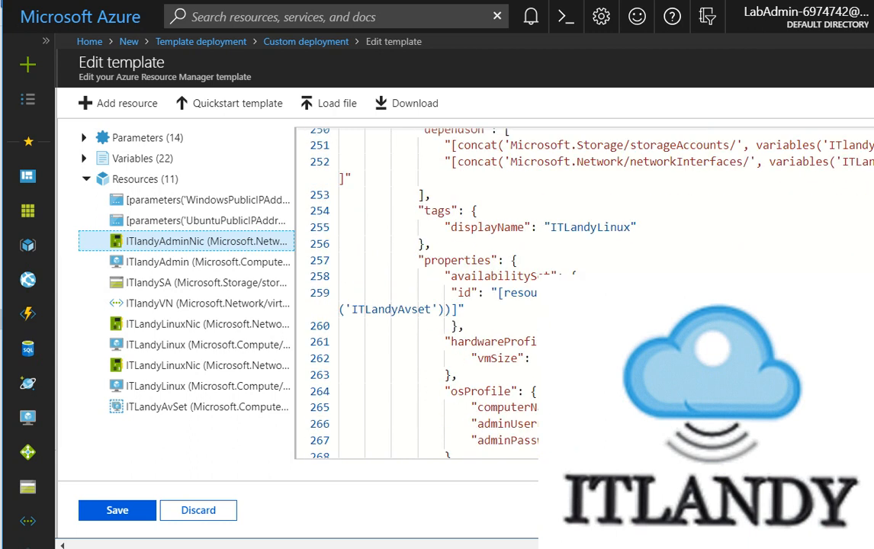
pyautogui.scroll(-3, 439, 293)
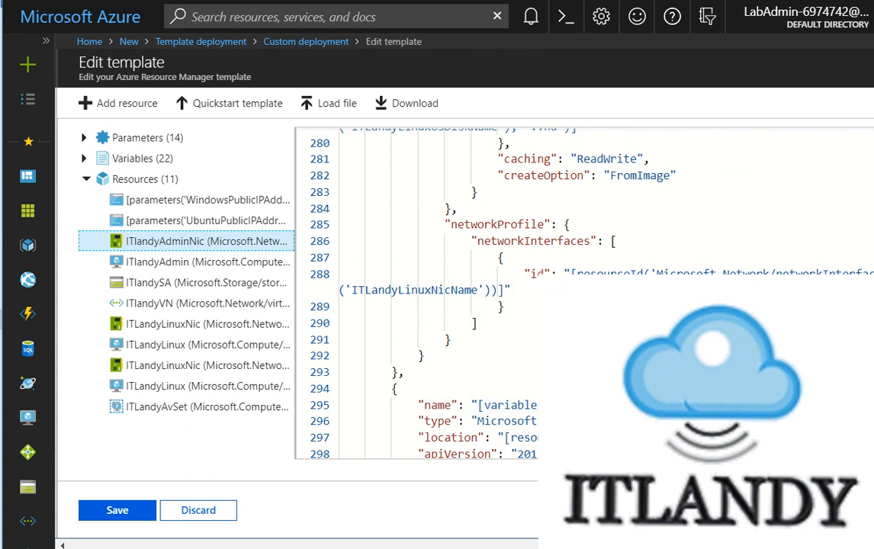
pyautogui.hscroll(2, 439, 294)
pyautogui.scroll(5, 439, 294)
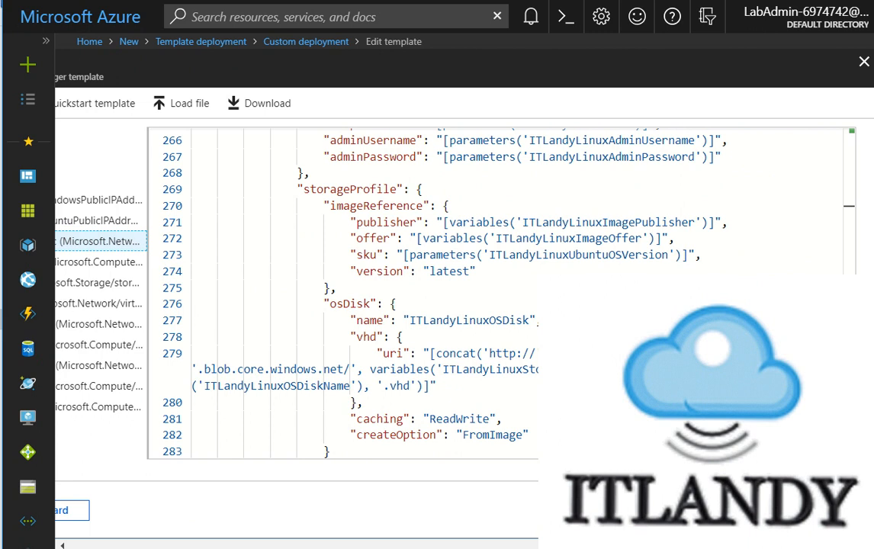
# Go back to ITlandyAdminNic and read through the remaining resources and variables to the end of the template
pyautogui.click(107, 262)
pyautogui.click(106, 243)
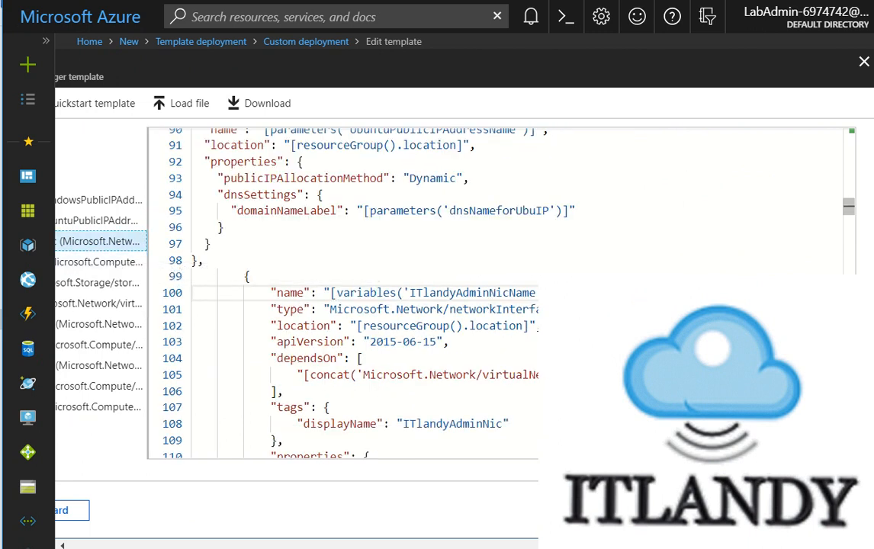
pyautogui.scroll(-2, 427, 293)
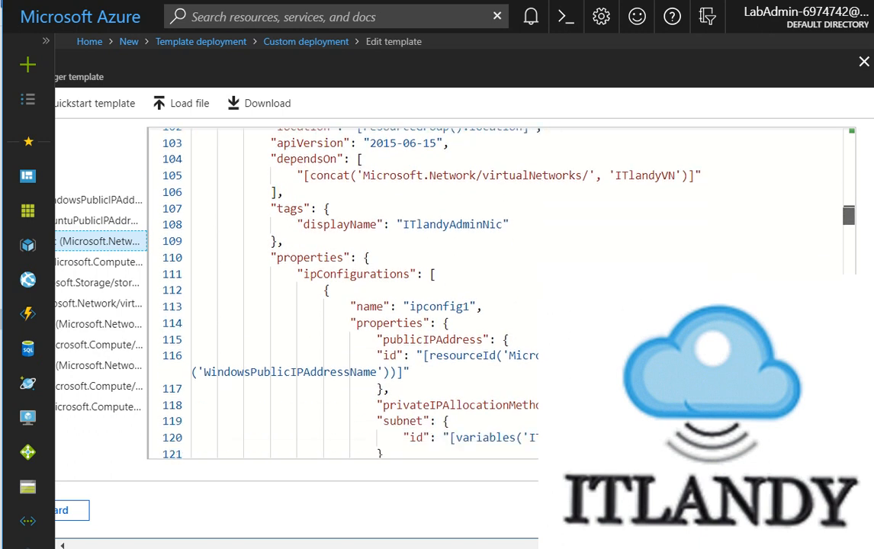
pyautogui.scroll(-5, 427, 293)
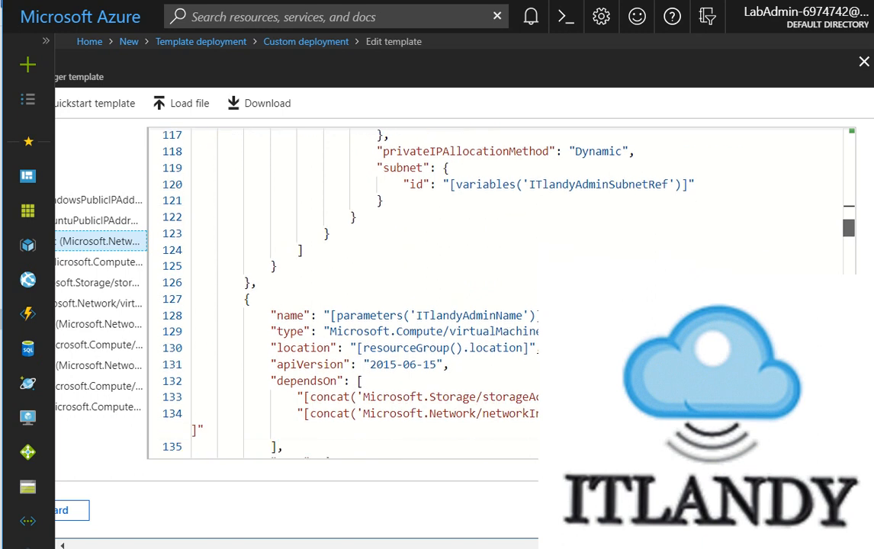
pyautogui.scroll(-3, 427, 293)
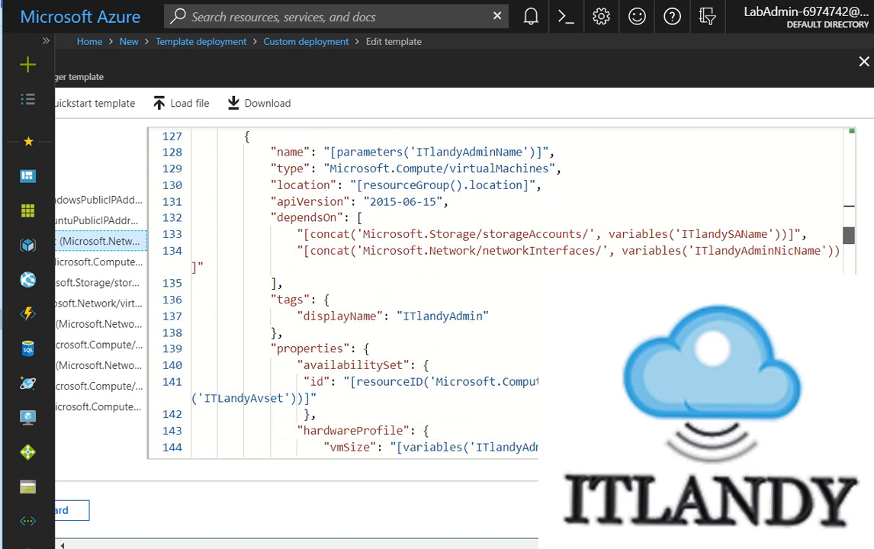
pyautogui.scroll(-8, 427, 293)
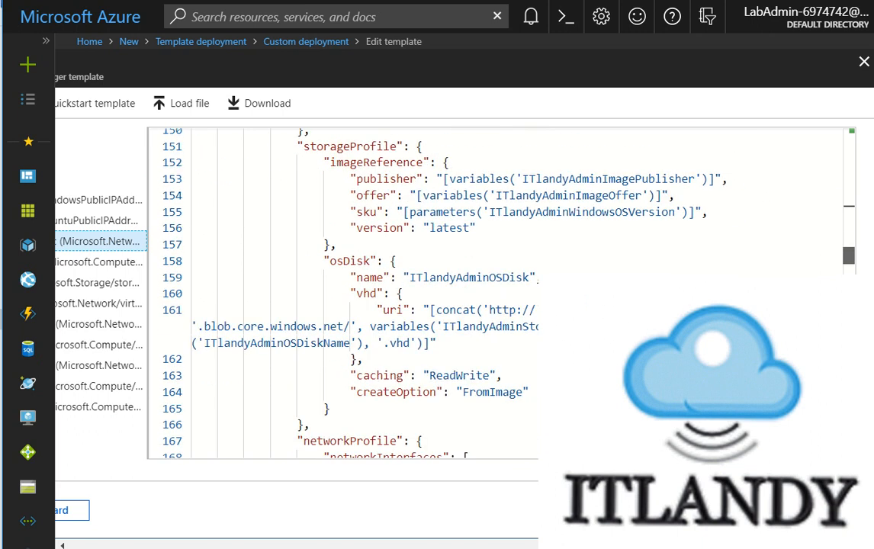
pyautogui.scroll(-20, 427, 293)
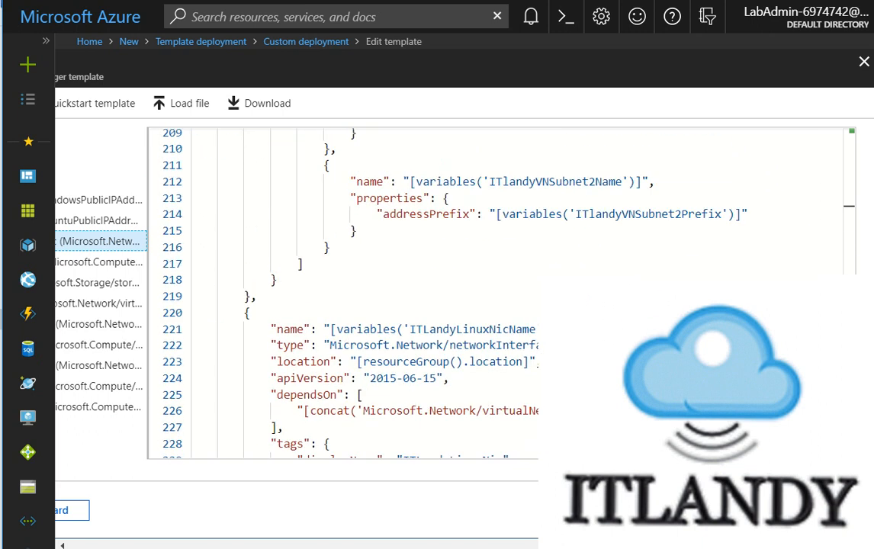
pyautogui.scroll(-10, 427, 293)
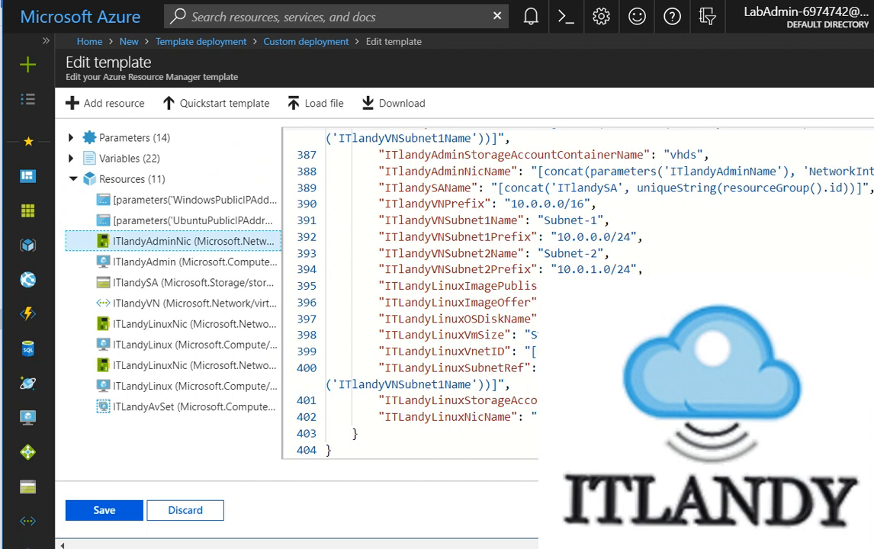
pyautogui.hscroll(1, 296, 293)
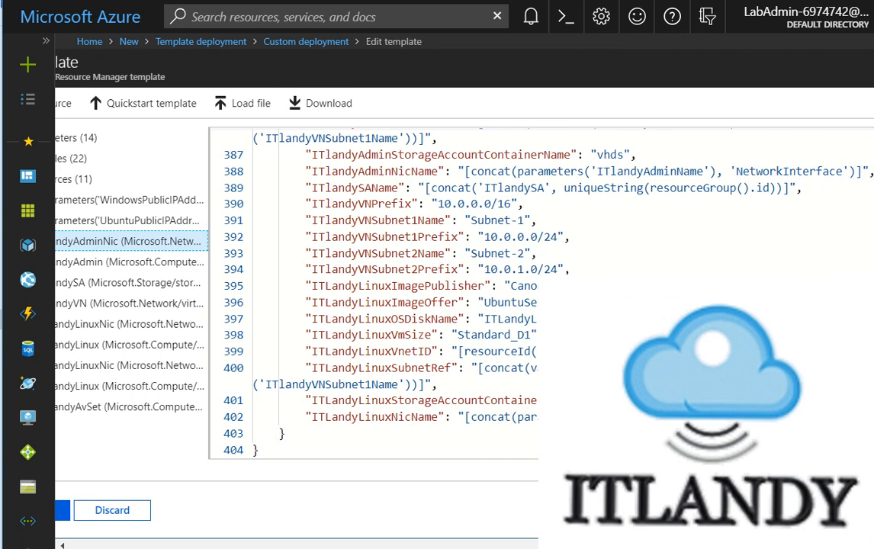
# Insert "[resourceid('Microsoft.Network/publicIPAddresses',parameters('WindowsPublicIPAddressName'))]", as the first dependsOn entry of the ITlandyAdmin virtual machine
pyautogui.click(145, 220)
pyautogui.click(130, 241)
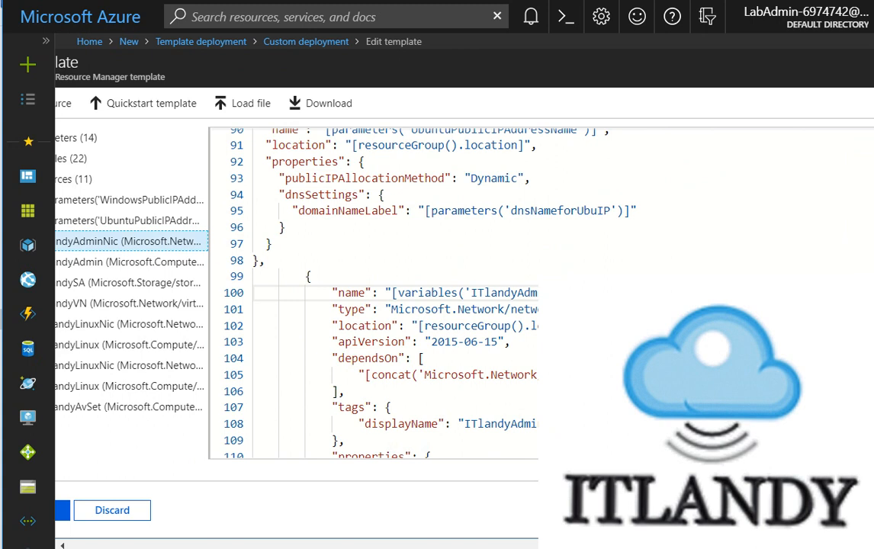
pyautogui.scroll(-5, 374, 293)
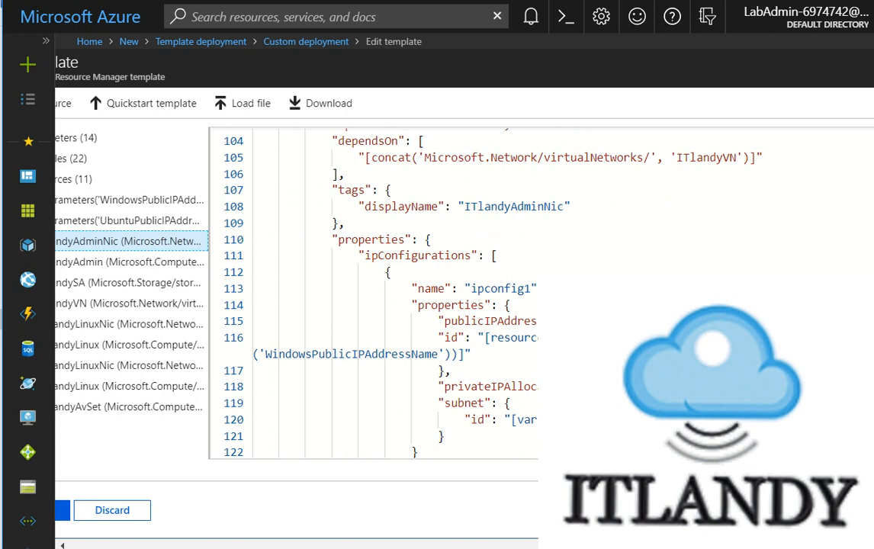
pyautogui.scroll(-4, 374, 294)
pyautogui.scroll(-2, 373, 293)
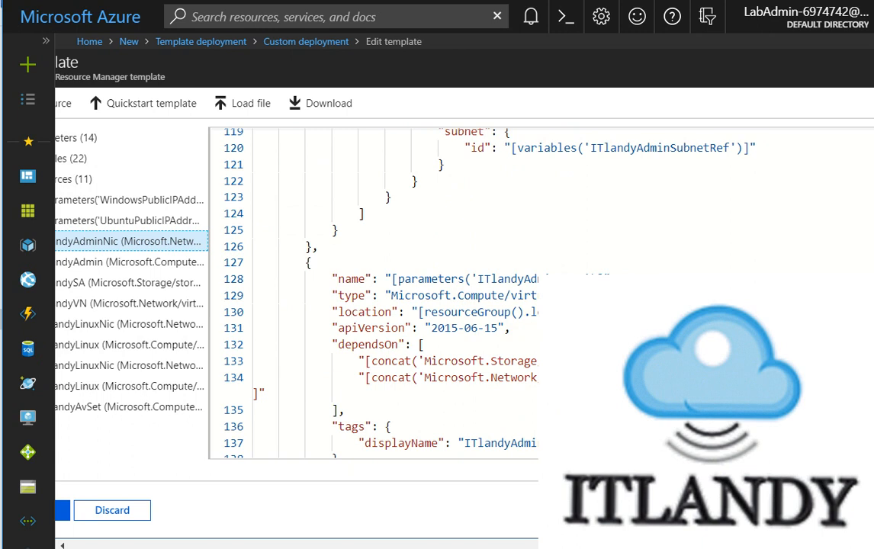
pyautogui.hscroll(1, 463, 294)
pyautogui.click(366, 345)
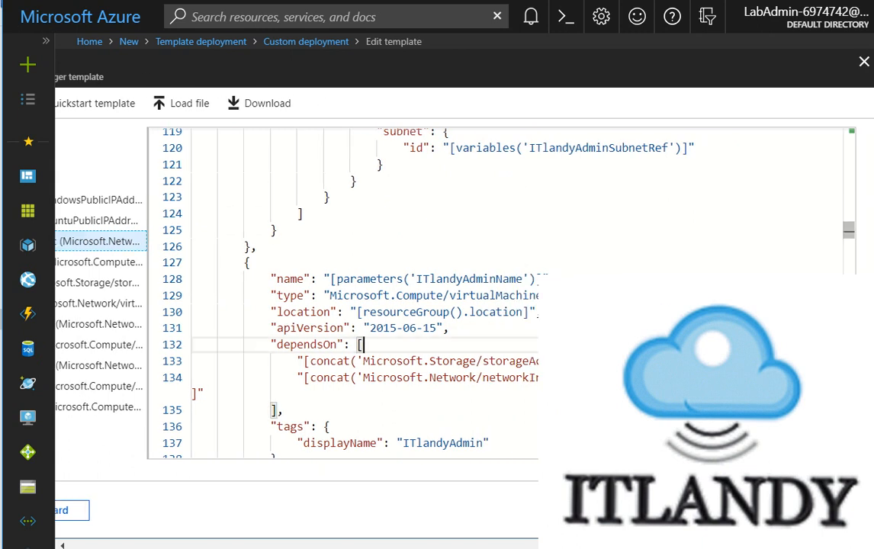
pyautogui.press('Return')
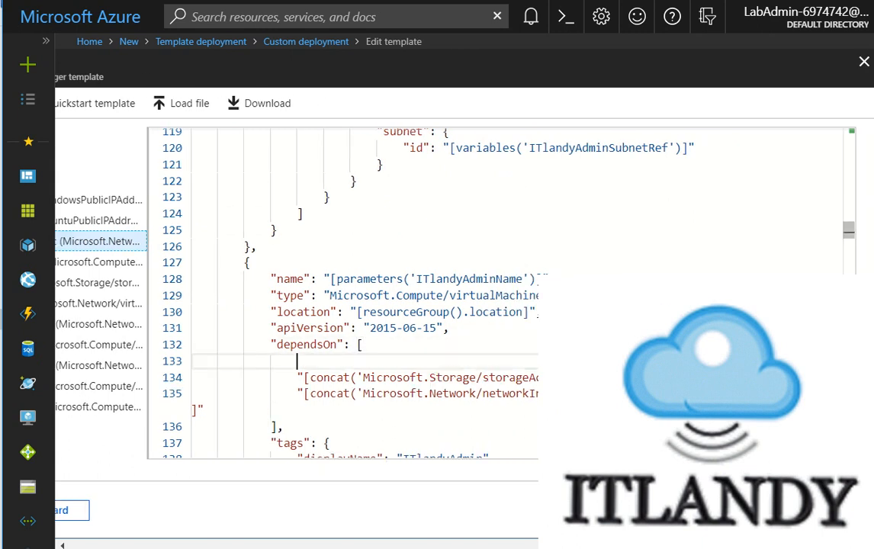
pyautogui.write('"[resourceid(\'Microsoft.Network/publicIPAddresses\', parameters(\'WindowsPublicIPAddressName\'))]",')
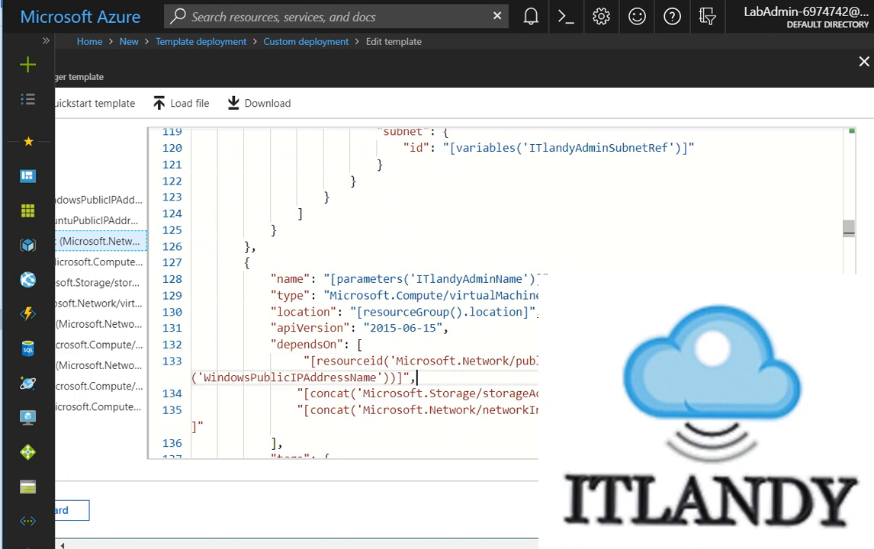
# Copy the resourceid line referencing WindowsPublicIPAddressName from the Notepad notes and return to the template
pyautogui.hotkey('alt', 'Tab')
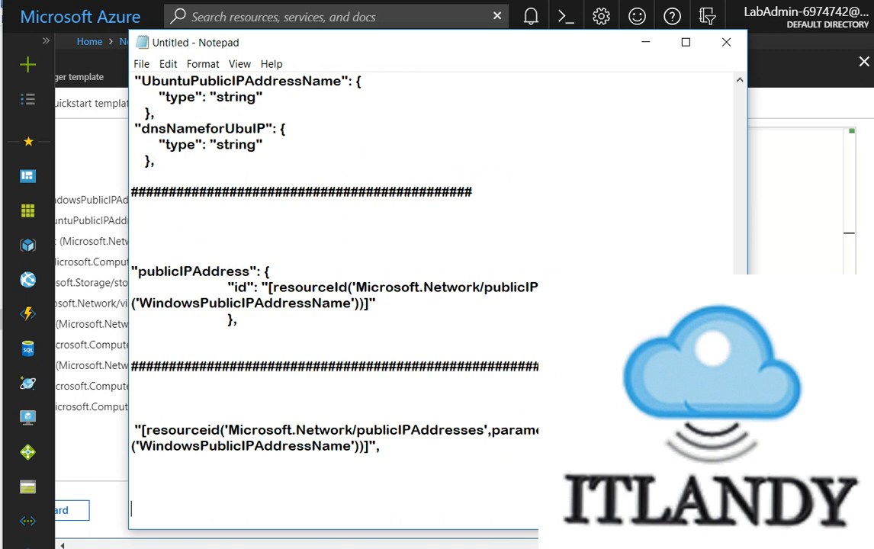
pyautogui.moveTo(199, 430); pyautogui.dragTo(133, 431)
pyautogui.rightClick(186, 434)
pyautogui.click(222, 276)
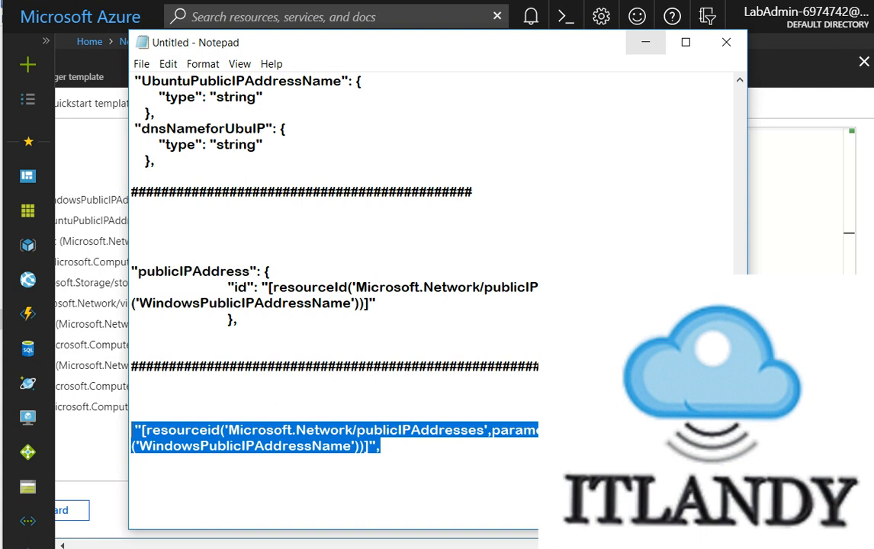
pyautogui.click(646, 43)
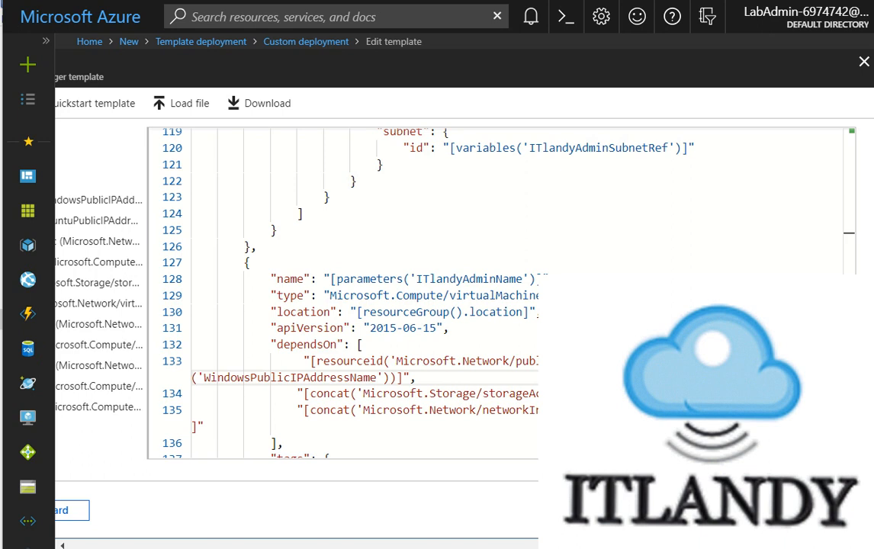
# Switch to the Notepad notes and add a separator line of # characters below the WindowsPublicIPAddressName resourceid line
pyautogui.hotkey('alt', 'Tab')
pyautogui.press('Down')
pyautogui.press('Left')
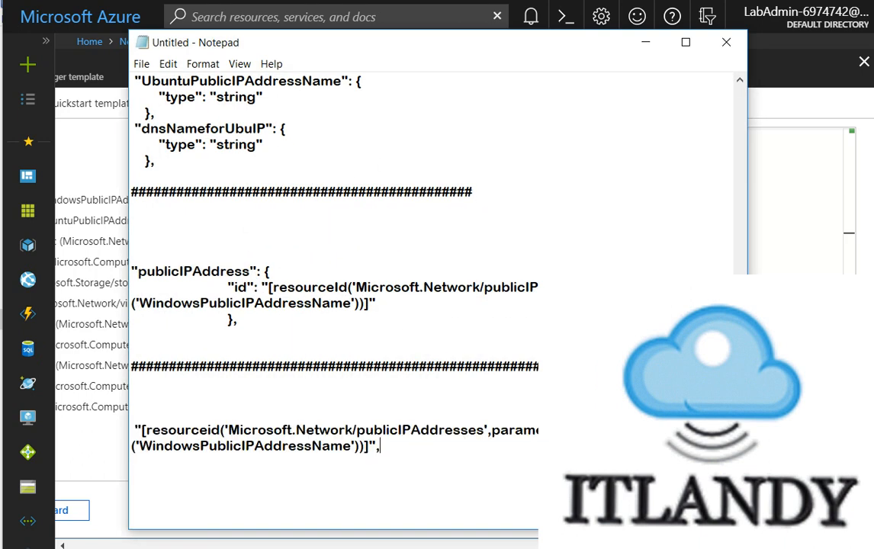
pyautogui.press('Return')
pyautogui.press('Return')
pyautogui.write('####################################################')
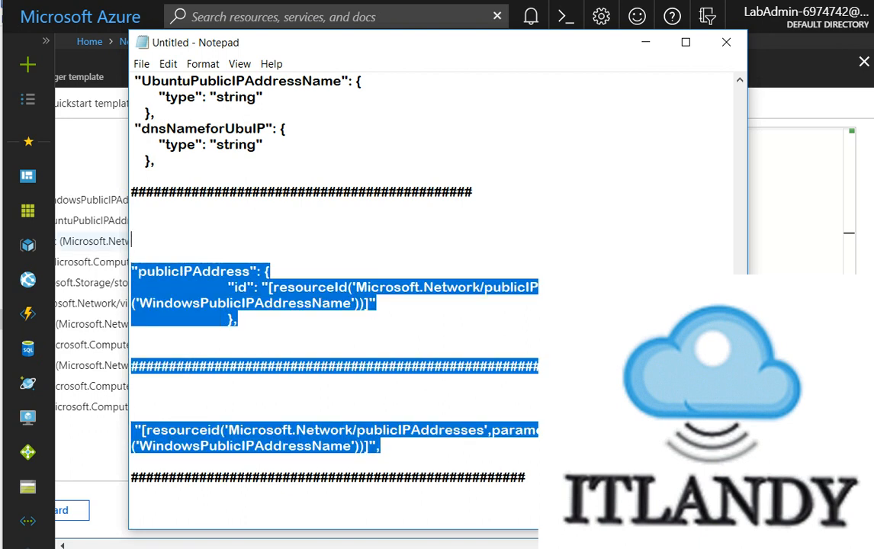
# Below the new separator in the notes, add the ipconfig1 publicIPAddress snippet referencing UbuntuPublicIPAddressName, followed by blank lines
pyautogui.press('Return')
pyautogui.press('Return')
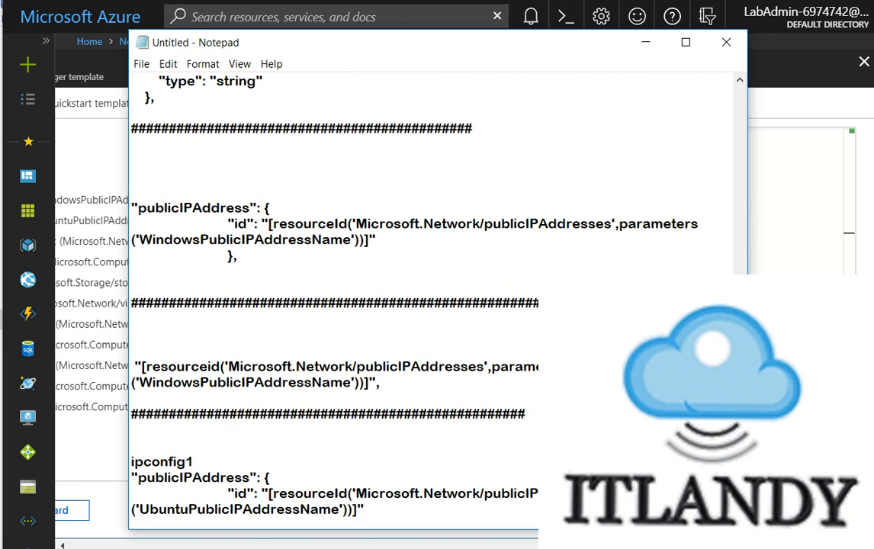
pyautogui.press('Return')
pyautogui.press('Return')
pyautogui.press('Return')
pyautogui.press('Return')
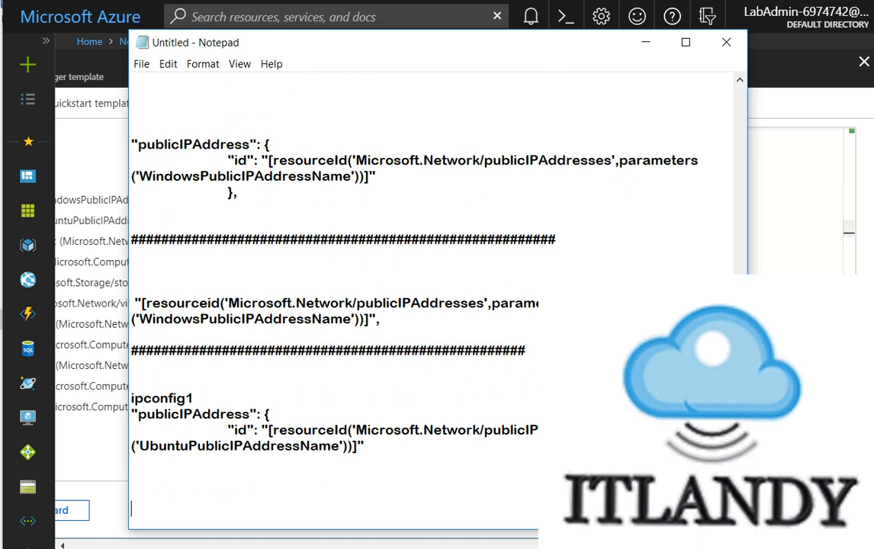
pyautogui.hotkey('alt', 'Tab')
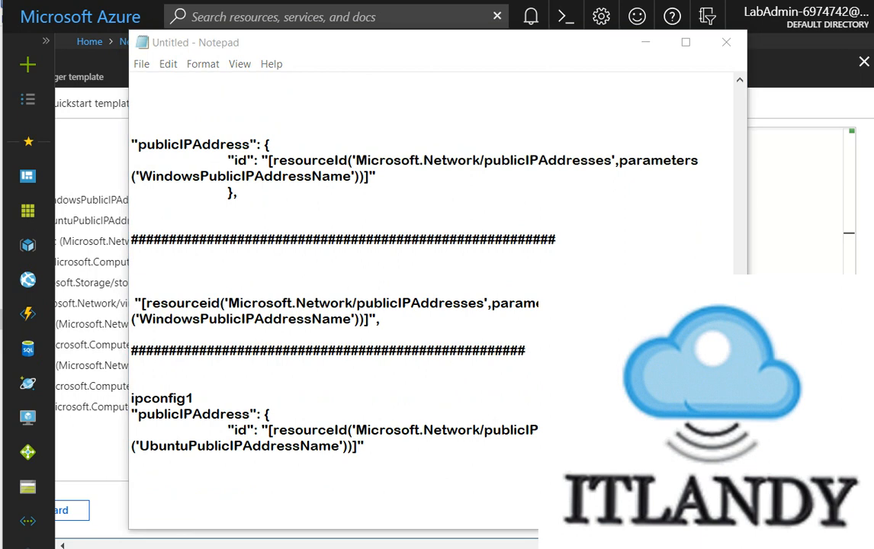
pyautogui.hotkey('alt', 'Tab')
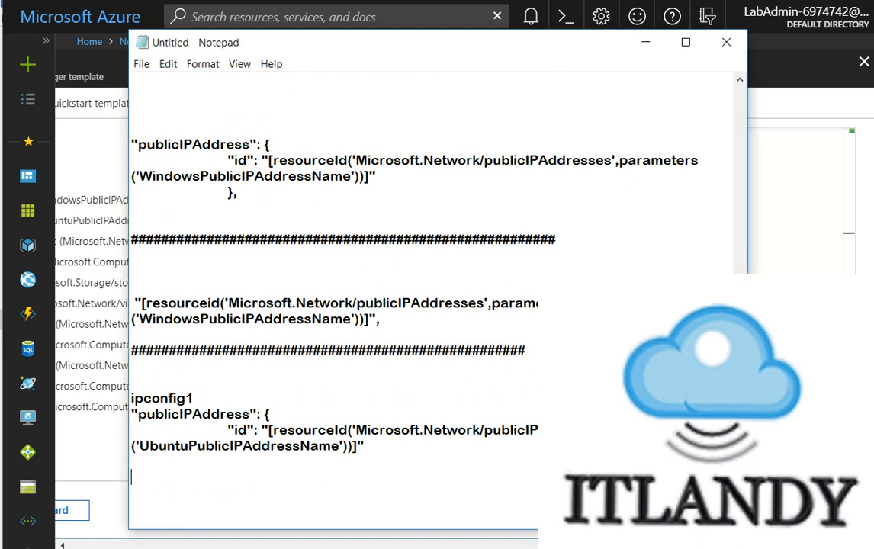
# Add the resourceid line referencing UbuntuPublicIPAddressName below the ipconfig1 snippet in the notes, followed by blank lines and a separator of # characters
pyautogui.hotkey('ctrl', 'v')
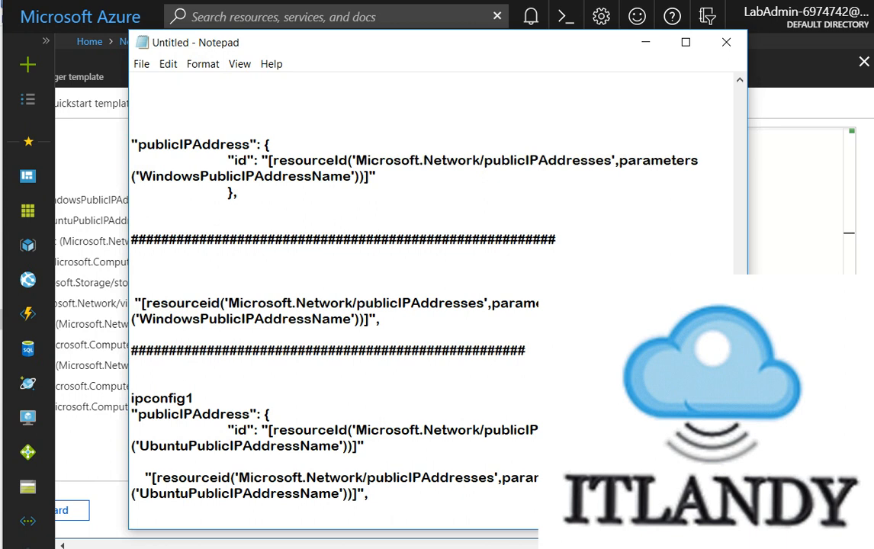
pyautogui.press('Return')
pyautogui.press('Return')
pyautogui.press('Return')
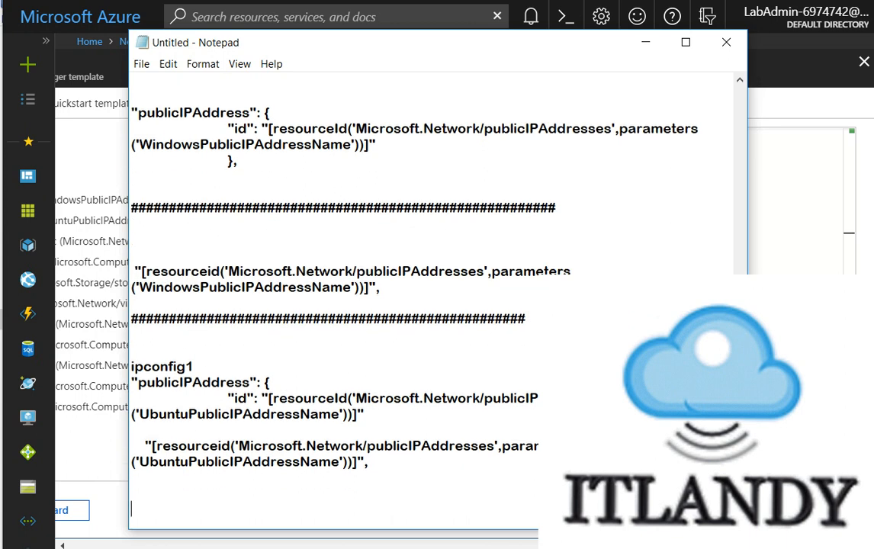
pyautogui.write('######################################')
# Copy the publicIPAddress snippet referencing UbuntuPublicIPAddressName from the Notepad notes, locate the first ITLandyLinuxNic resource and return to the template
pyautogui.moveTo(361, 414); pyautogui.dragTo(131, 382)
pyautogui.rightClick(179, 395)
pyautogui.click(216, 443)
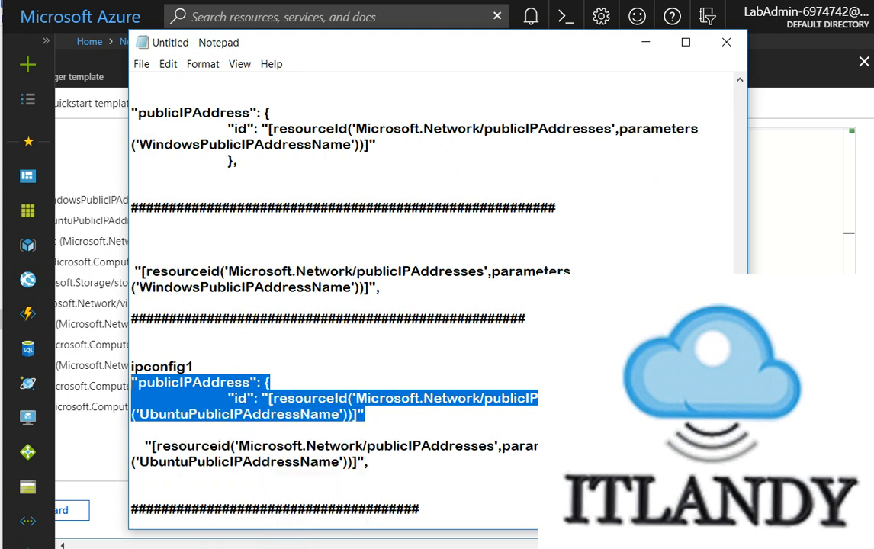
pyautogui.hotkey('alt', 'Tab')
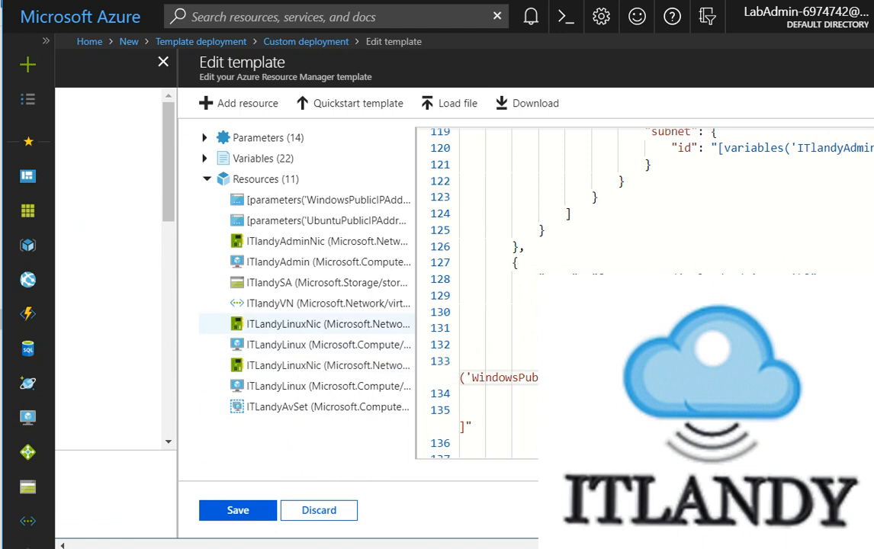
pyautogui.click(287, 324)
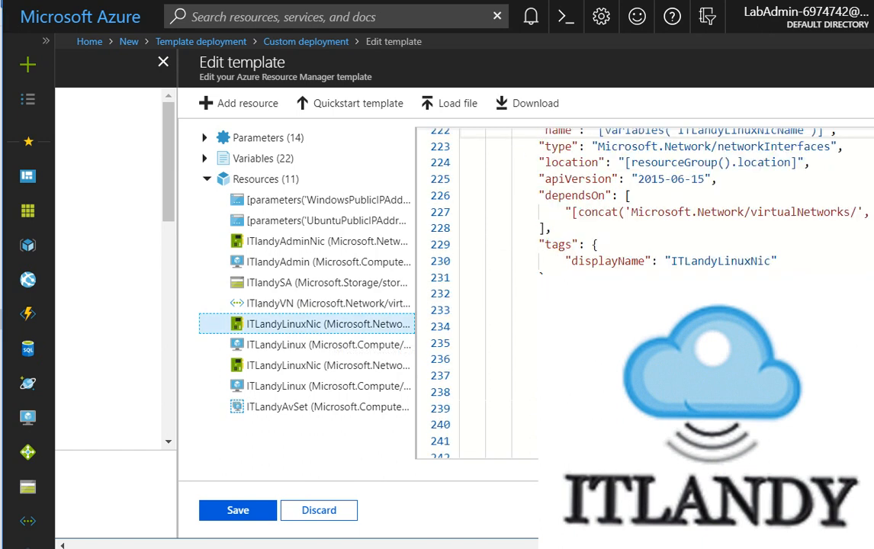
pyautogui.click(671, 376)
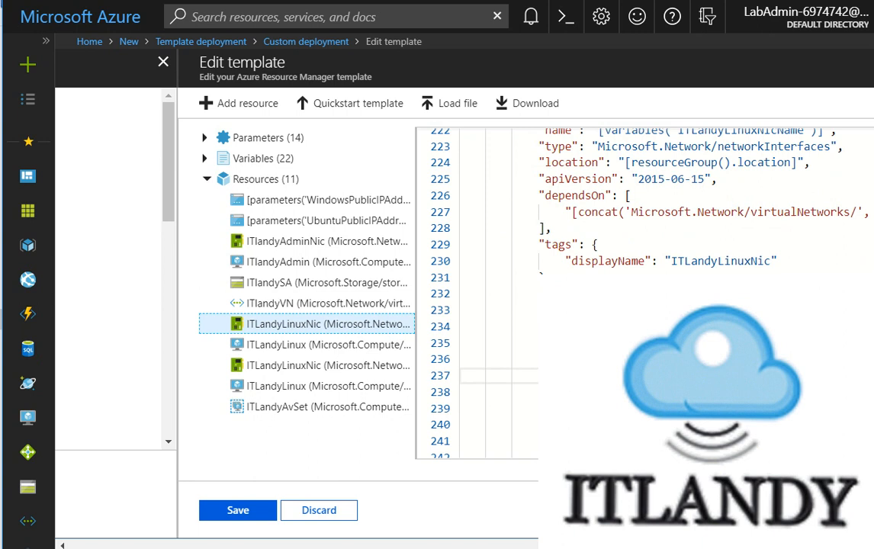
pyautogui.hotkey('alt', 'Tab')
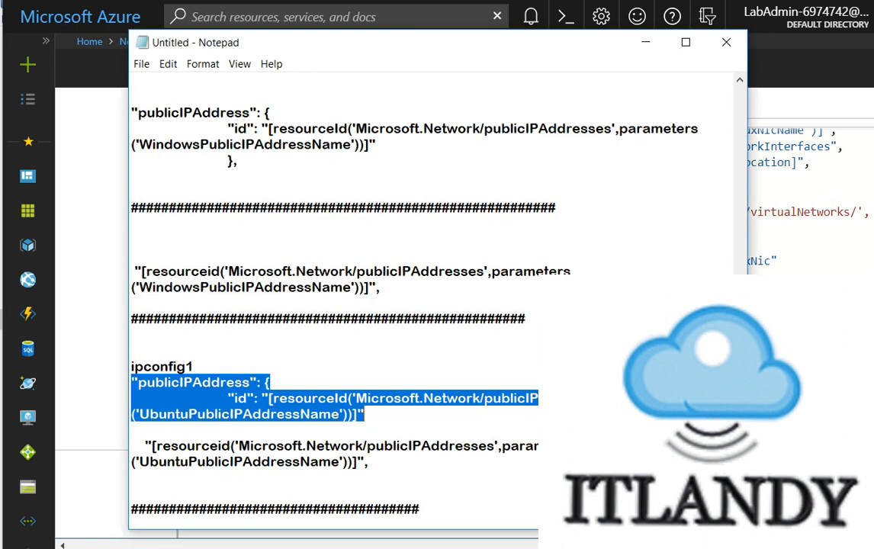
pyautogui.rightClick(300, 402)
pyautogui.click(335, 447)
pyautogui.hotkey('alt', 'Tab')
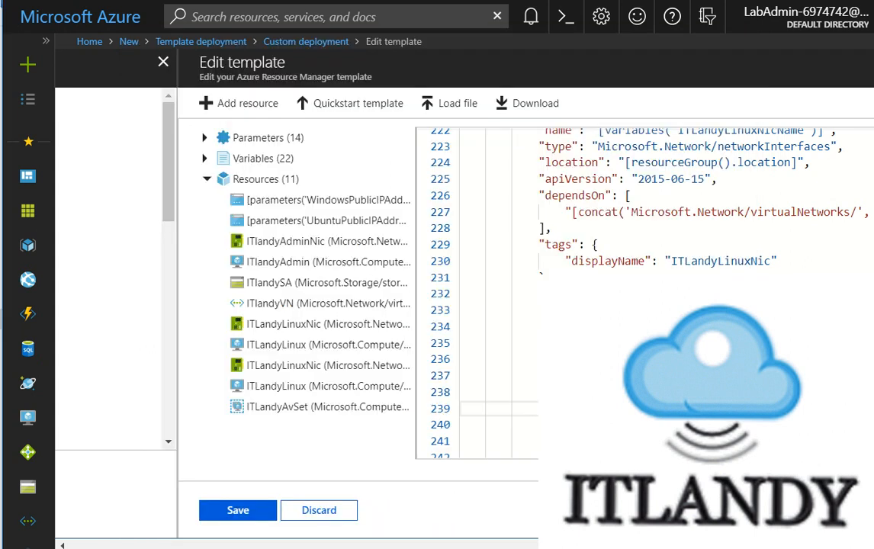
# Try to insert the UbuntuPublicIPAddressName publicIPAddress snippet into the IP configuration of ITLandyLinuxNic and close the template editor
pyautogui.click(671, 359)
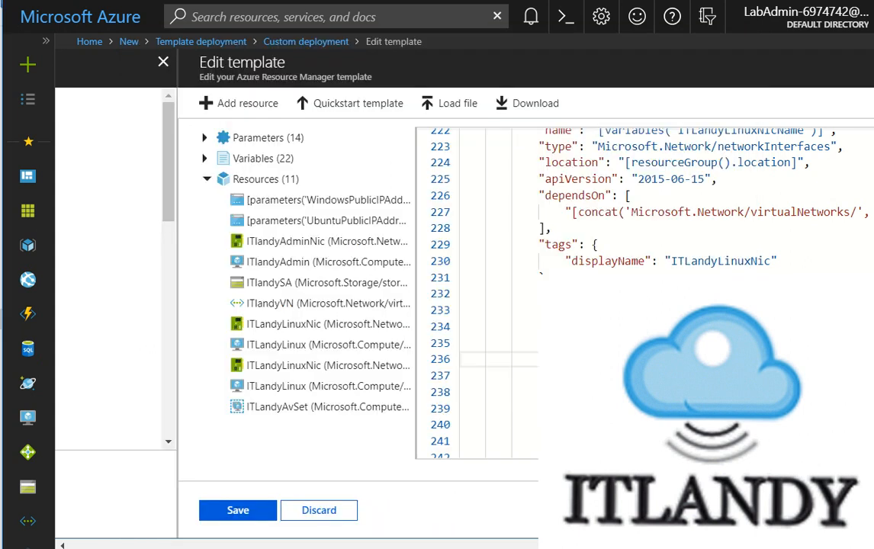
pyautogui.press('Return')
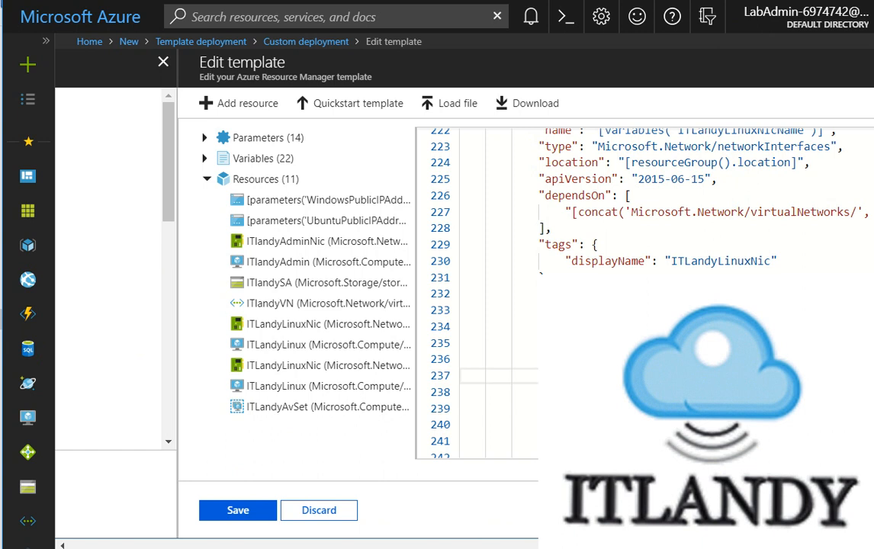
pyautogui.hotkey('ctrl', 'v')
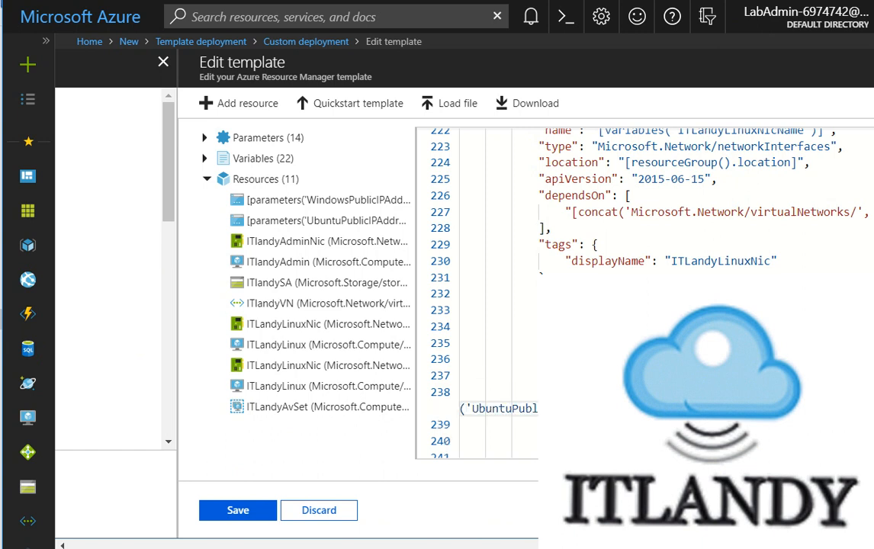
pyautogui.press('Return')
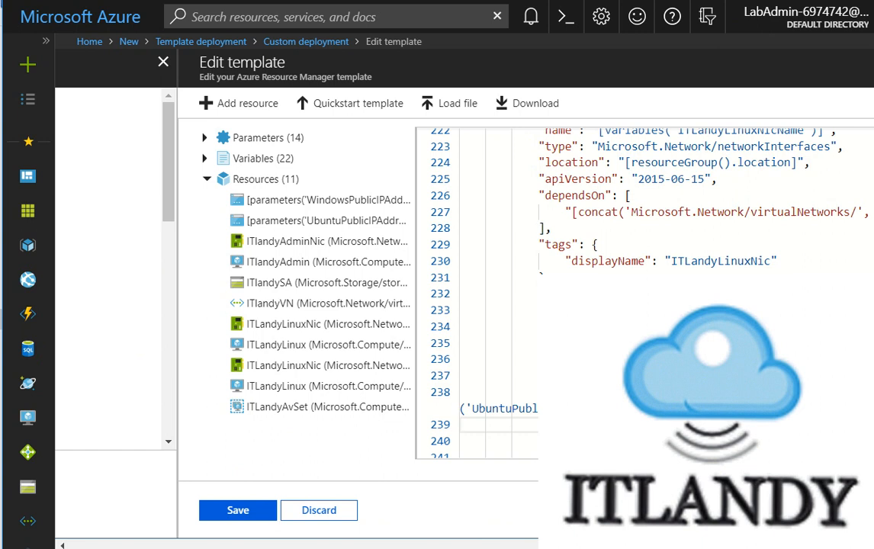
pyautogui.click(238, 510)
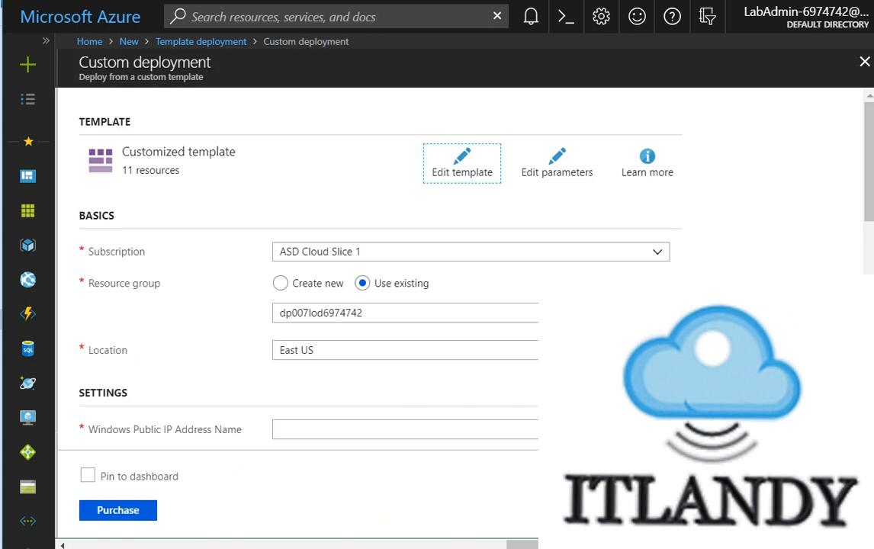
# Reopen the template and insert the UbuntuPublicIPAddressName publicIPAddress snippet at the start of the first ITLandyLinuxNic's IP configuration properties
pyautogui.click(462, 163)
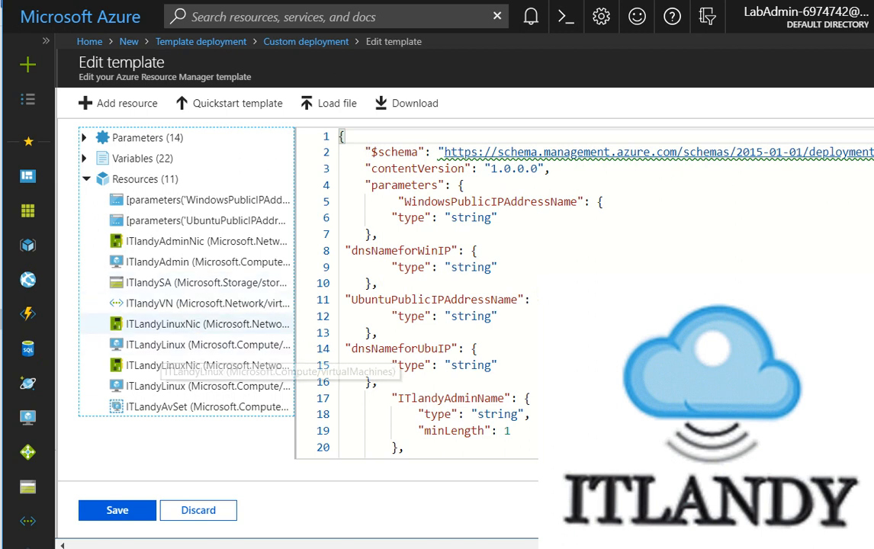
pyautogui.click(162, 326)
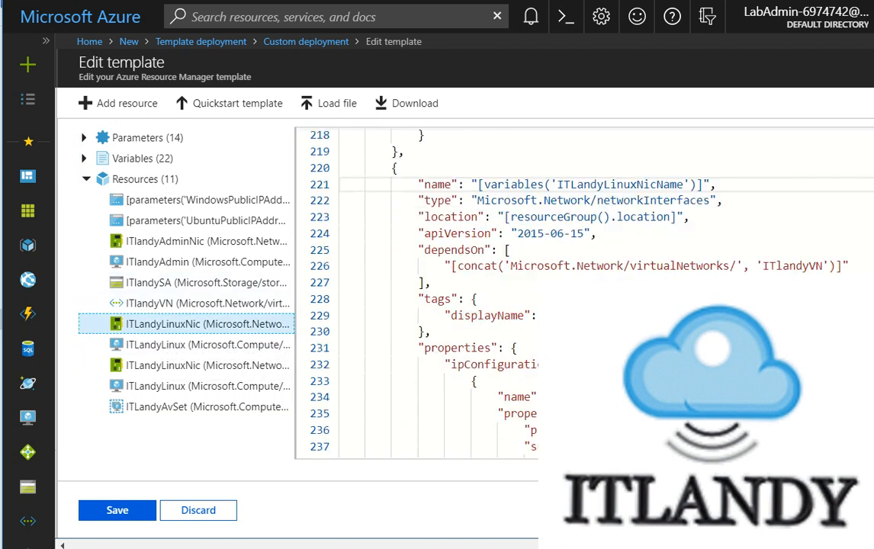
pyautogui.click(610, 413)
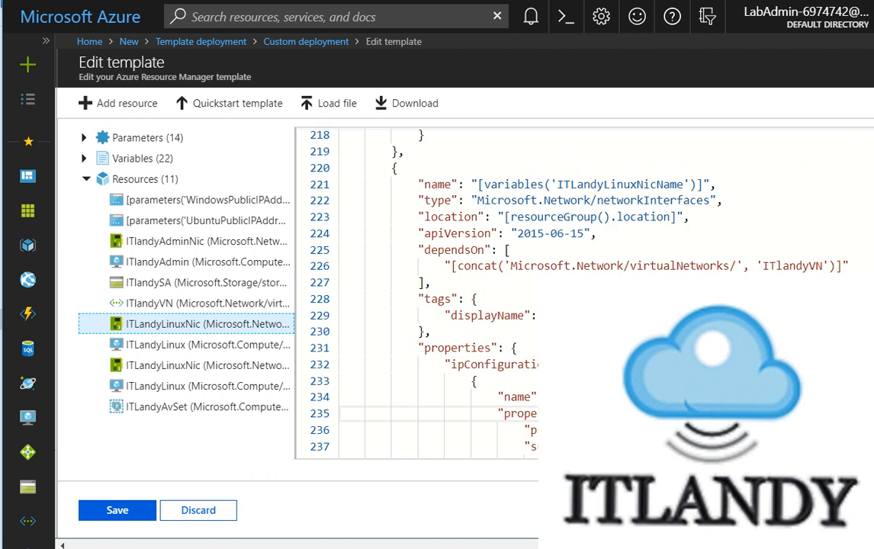
pyautogui.press('Return')
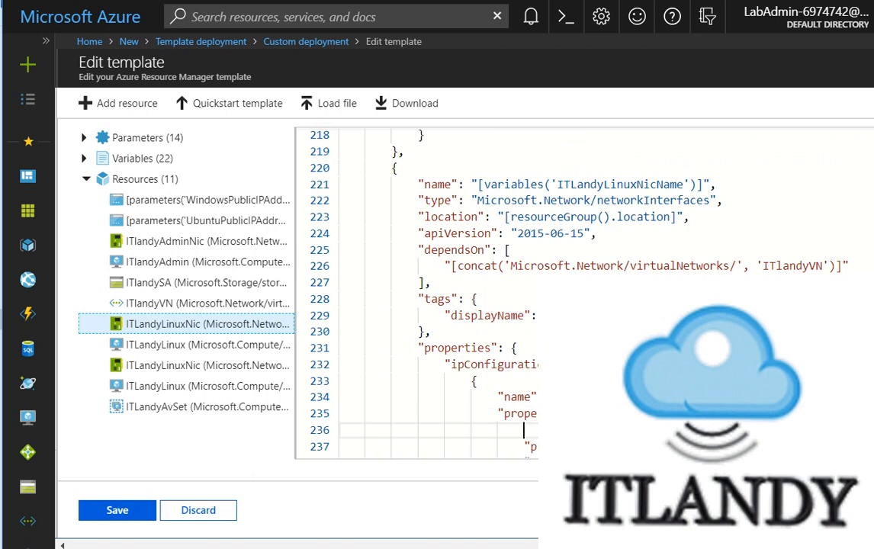
pyautogui.hotkey('ctrl', 'v')
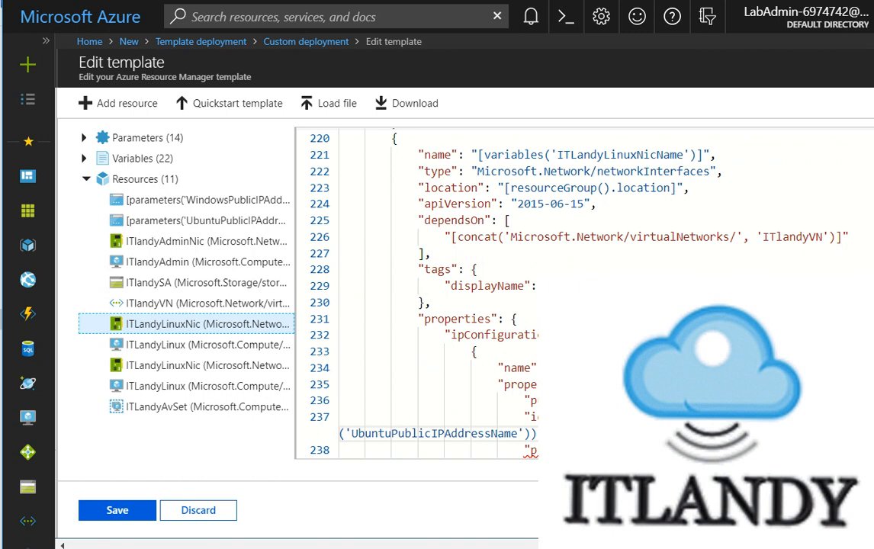
pyautogui.scroll(-5, 427, 290)
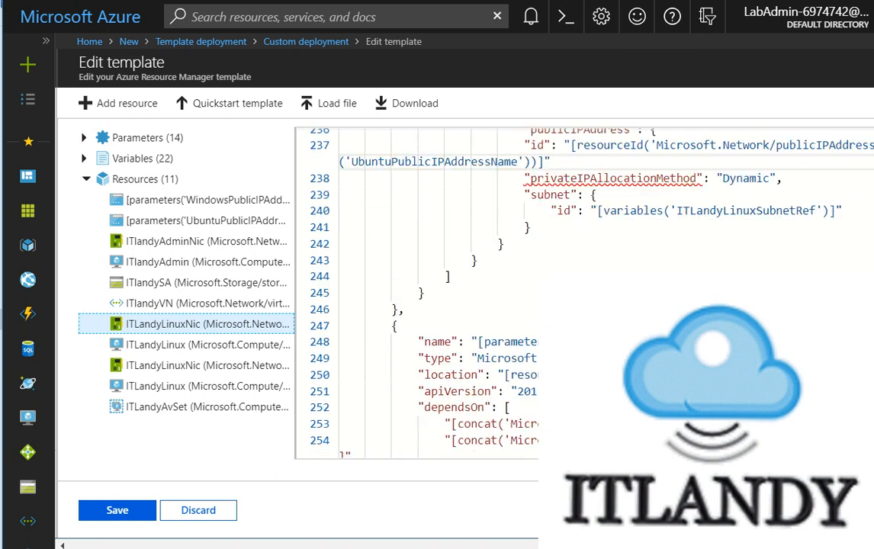
# Find the dependsOn list of the first ITLandyLinux virtual machine and copy the UbuntuPublicIPAddressName resourceid line from the Notepad notes
pyautogui.scroll(-1, 428, 290)
pyautogui.click(512, 354)
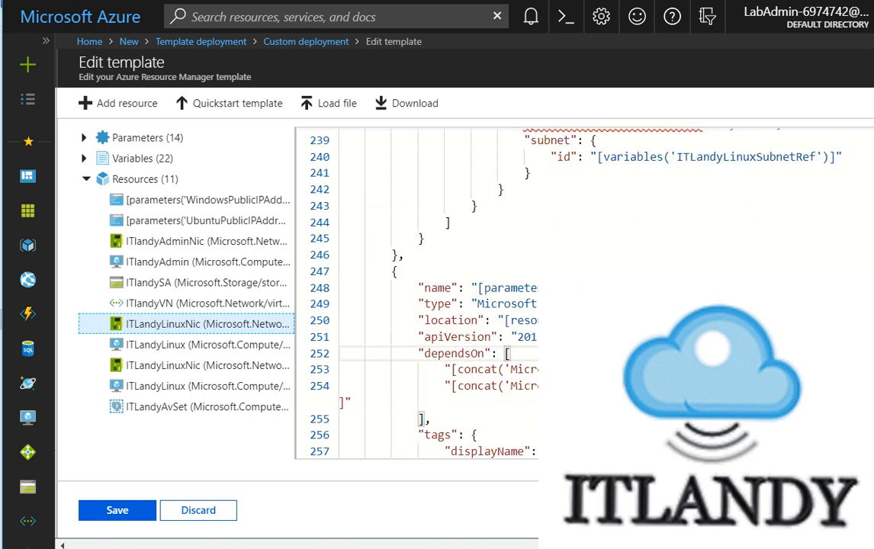
pyautogui.hotkey('alt', 'Tab')
pyautogui.moveTo(369, 462); pyautogui.dragTo(145, 447)
pyautogui.rightClick(182, 450)
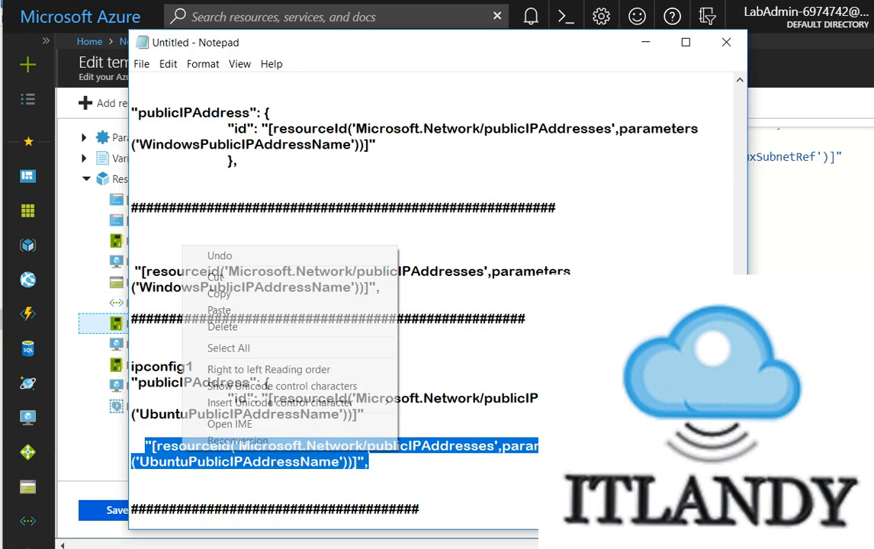
pyautogui.click(219, 293)
pyautogui.hotkey('alt', 'Tab')
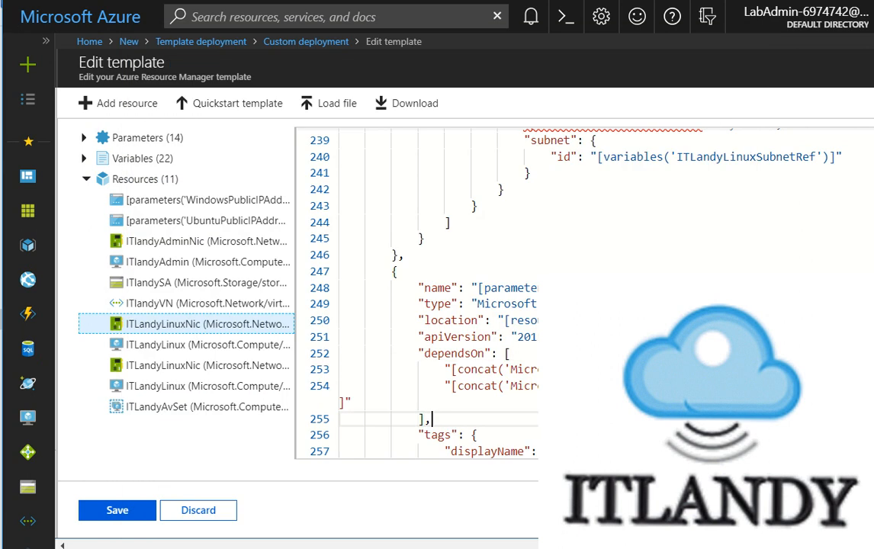
# Try to save the template with the UbuntuPublicIPAddressName resourceid line as the virtual machine's first dependsOn entry, and discard the edits
pyautogui.click(512, 353)
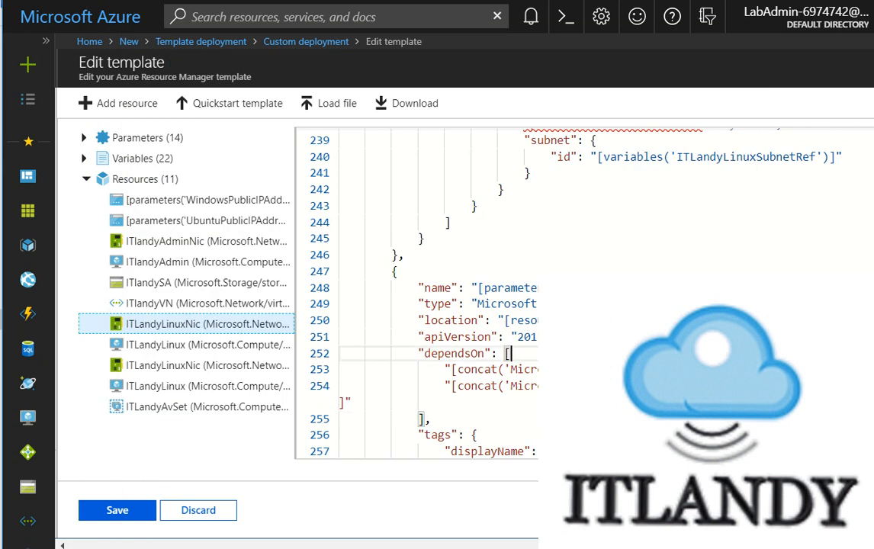
pyautogui.press('Return')
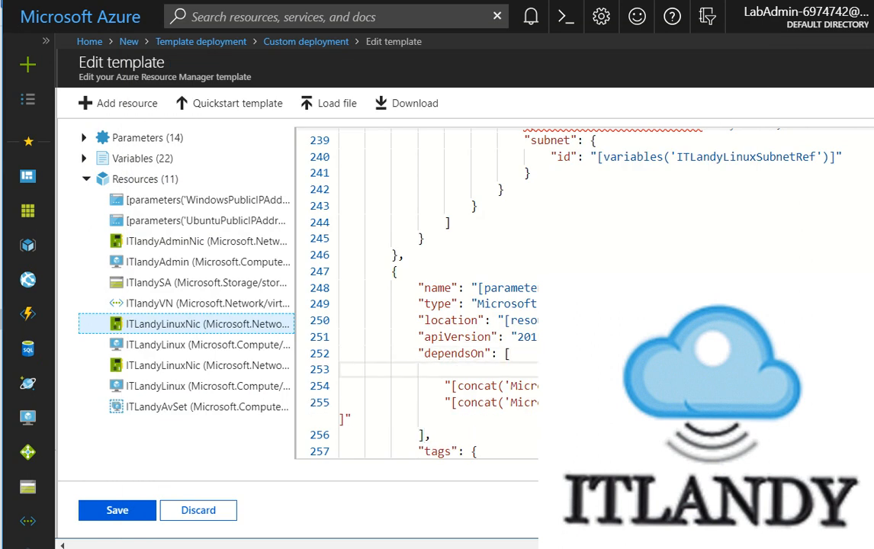
pyautogui.hotkey('ctrl', 'v')
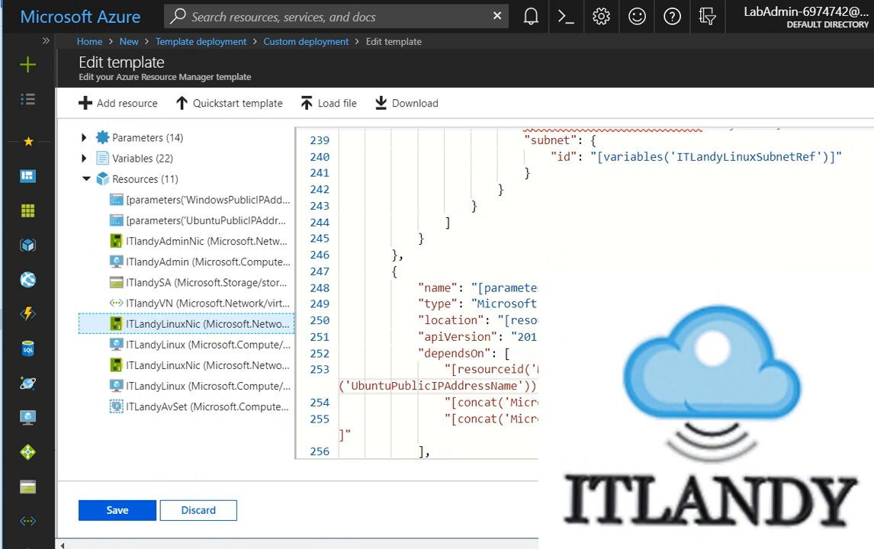
pyautogui.click(118, 511)
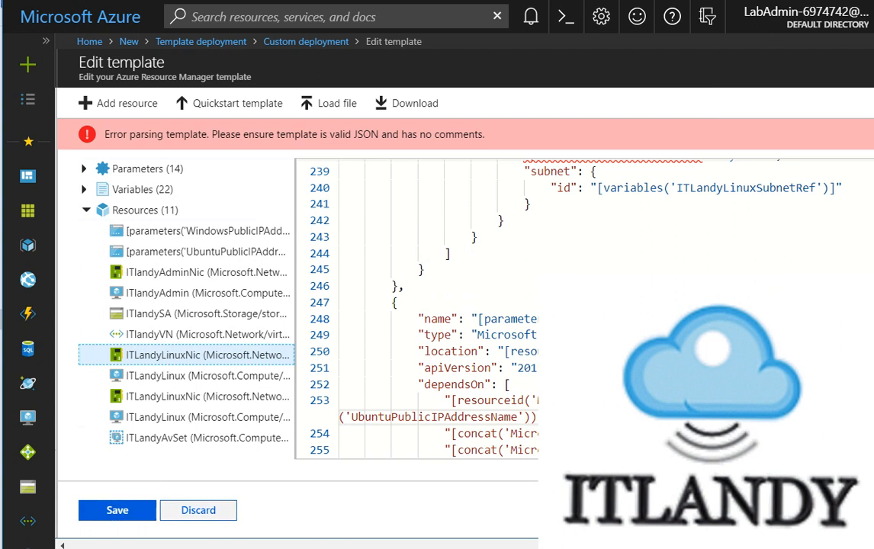
pyautogui.click(199, 510)
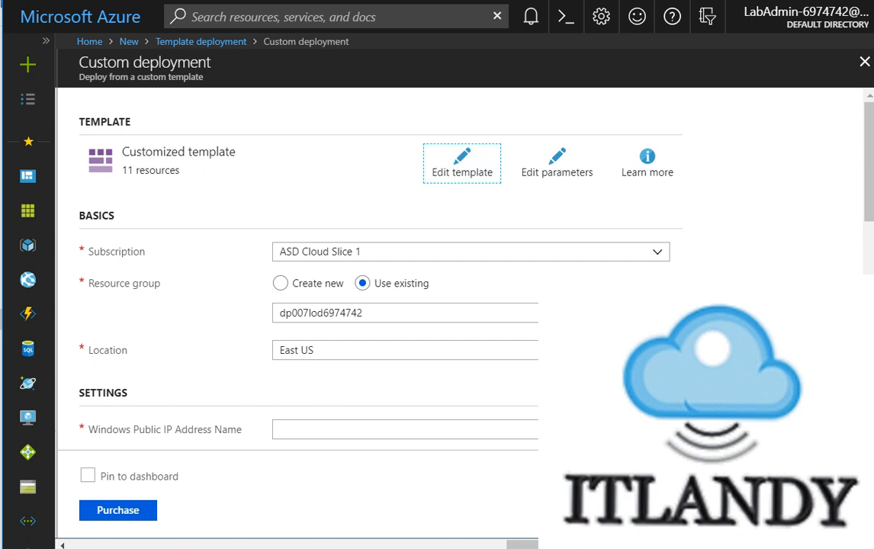
# Reopen the template and place the cursor at the start of the dependsOn list of the first ITLandyLinux virtual machine
pyautogui.click(462, 163)
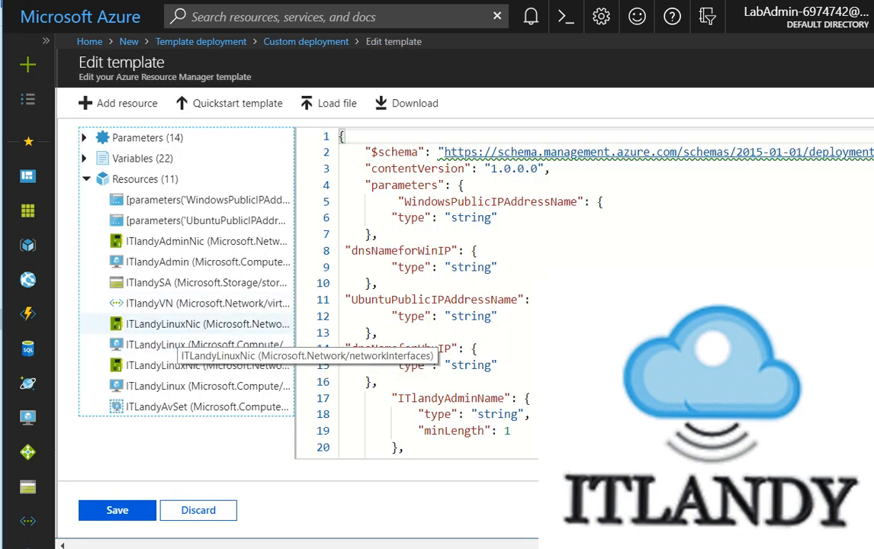
pyautogui.click(183, 324)
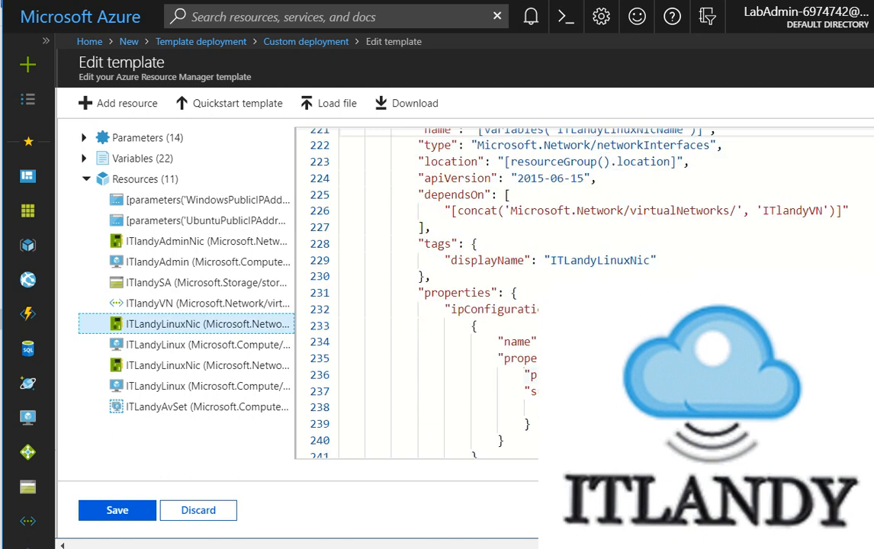
pyautogui.scroll(-5, 488, 294)
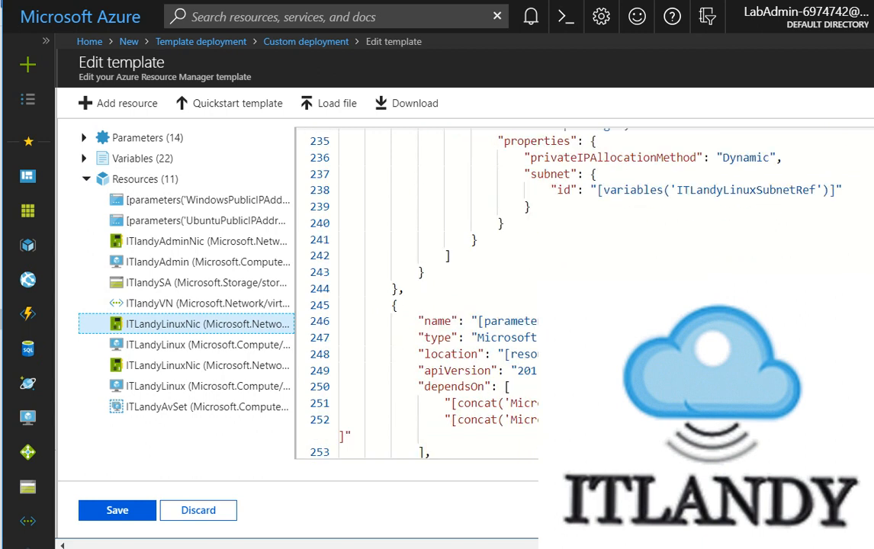
pyautogui.click(511, 387)
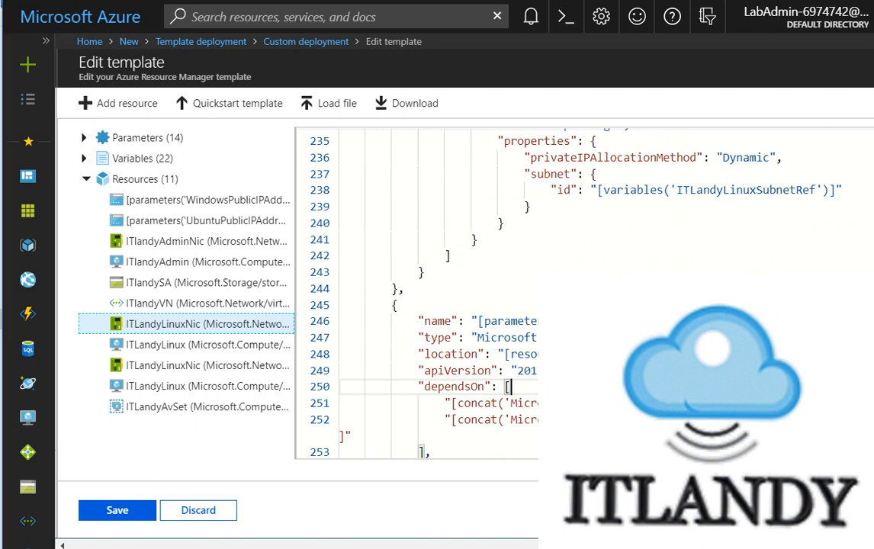
# Switch to the Notepad notes and remove the leading spaces before the resourceid line referencing UbuntuPublicIPAddressName
pyautogui.hotkey('alt', 'Tab')
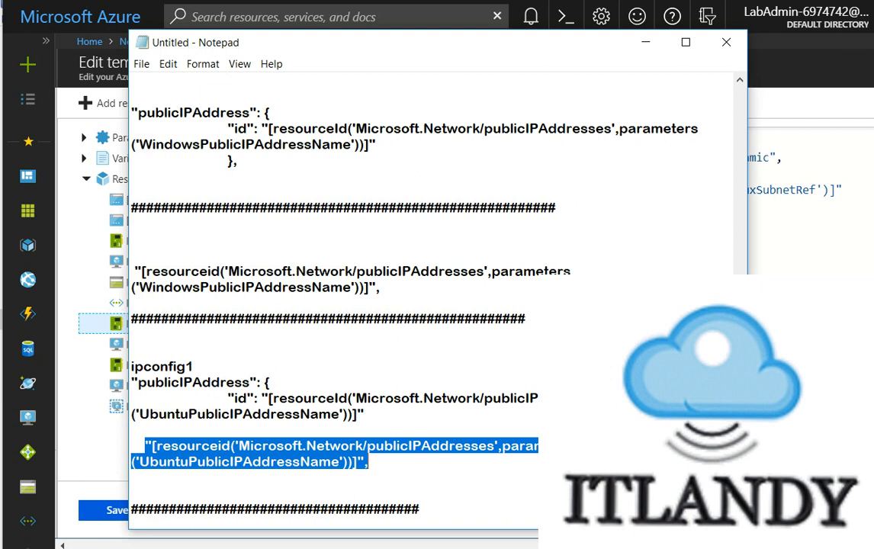
pyautogui.click(145, 446)
pyautogui.press('BackSpace')
pyautogui.press('BackSpace')
pyautogui.press('BackSpace')
pyautogui.press('BackSpace')
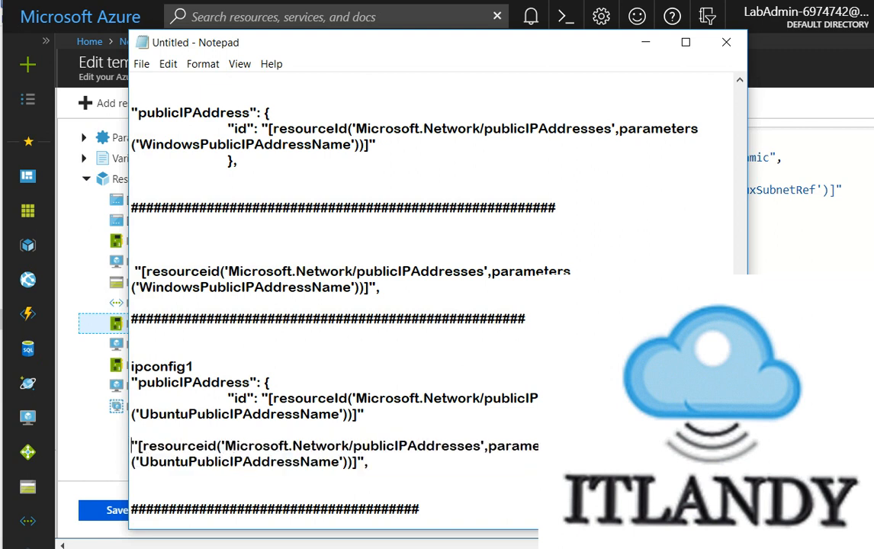
# Copy the cleaned-up UbuntuPublicIPAddressName resourceid line from the notes and return to the template editor
pyautogui.moveTo(369, 463); pyautogui.dragTo(131, 446)
pyautogui.rightClick(159, 449)
pyautogui.click(196, 292)
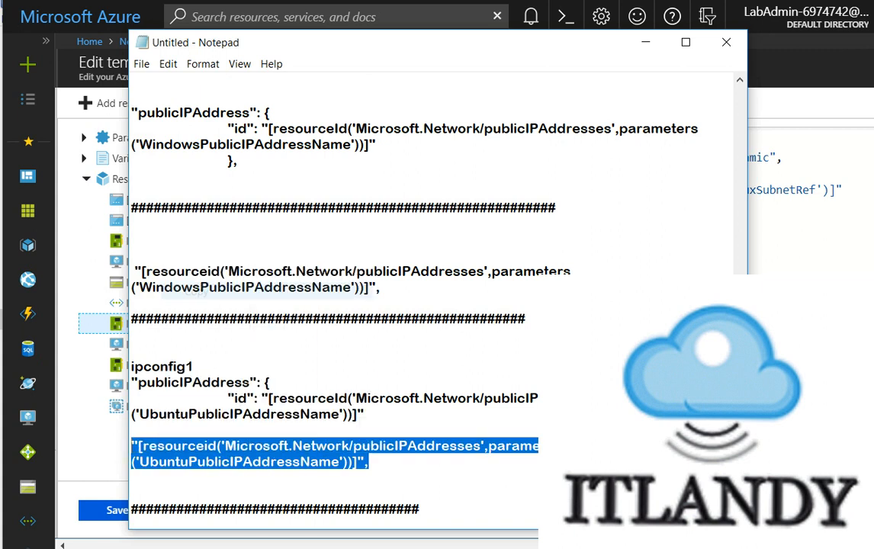
pyautogui.click(99, 454)
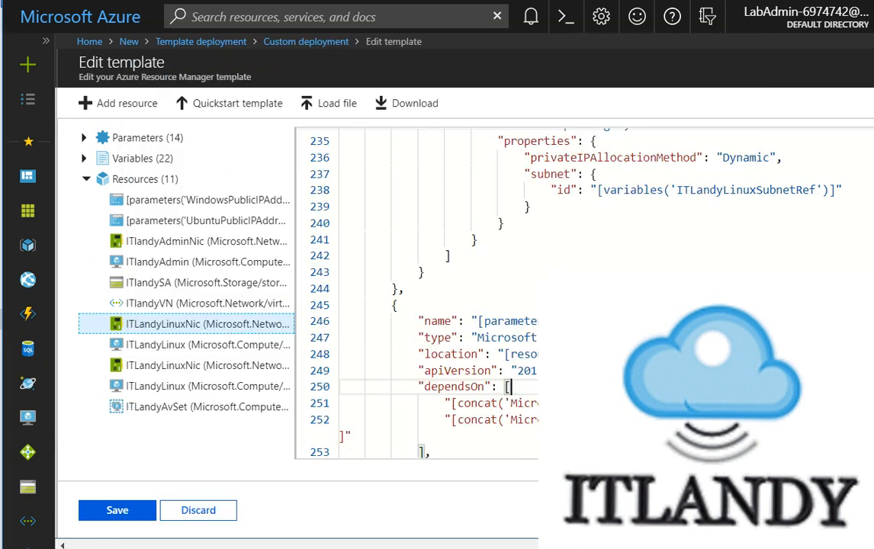
# Insert the copied UbuntuPublicIPAddressName resourceid line as the first dependsOn entry of the first ITLandyLinux virtual machine, and return to the Notepad notes
pyautogui.press('Return')
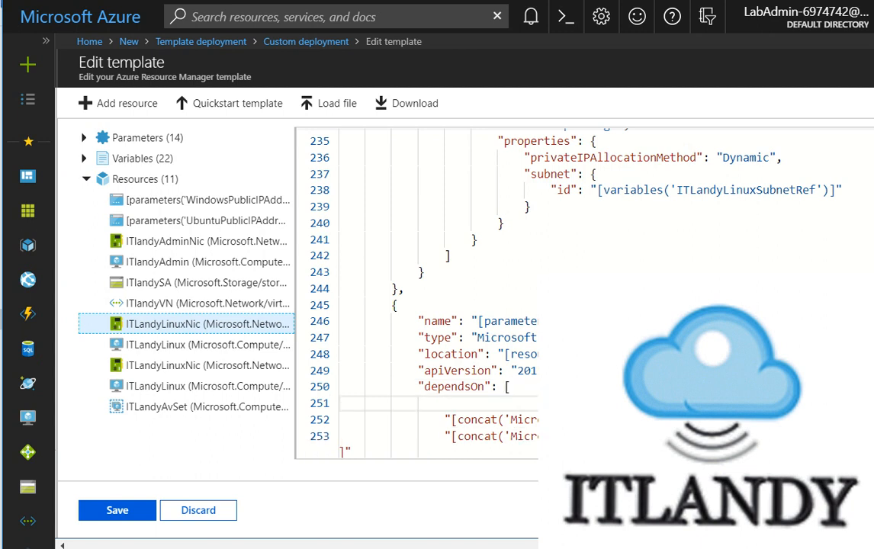
pyautogui.hotkey('ctrl', 'v')
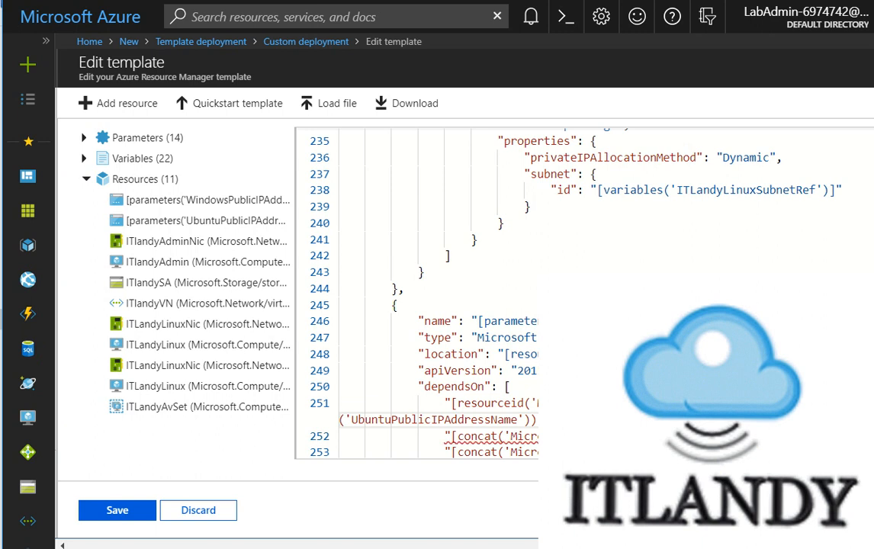
pyautogui.hotkey('alt', 'Tab')
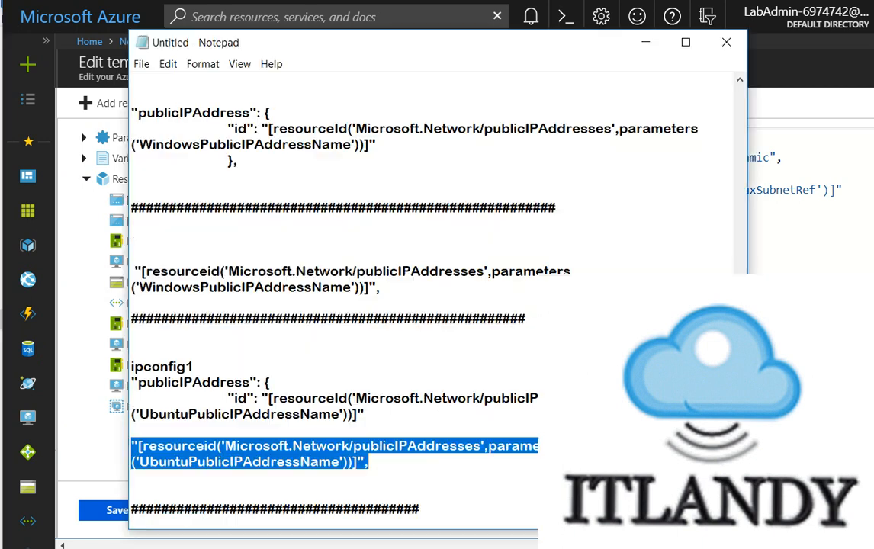
# Copy the Ubuntu publicIPAddress block from the notes, insert it at the start of ipconfig1's properties in ITLandyLinuxNic, and try to save the template
pyautogui.moveTo(365, 414); pyautogui.dragTo(118, 382)
pyautogui.rightClick(180, 388)
pyautogui.click(236, 437)
pyautogui.hotkey('alt', 'Tab')
pyautogui.scroll(2, 427, 298)
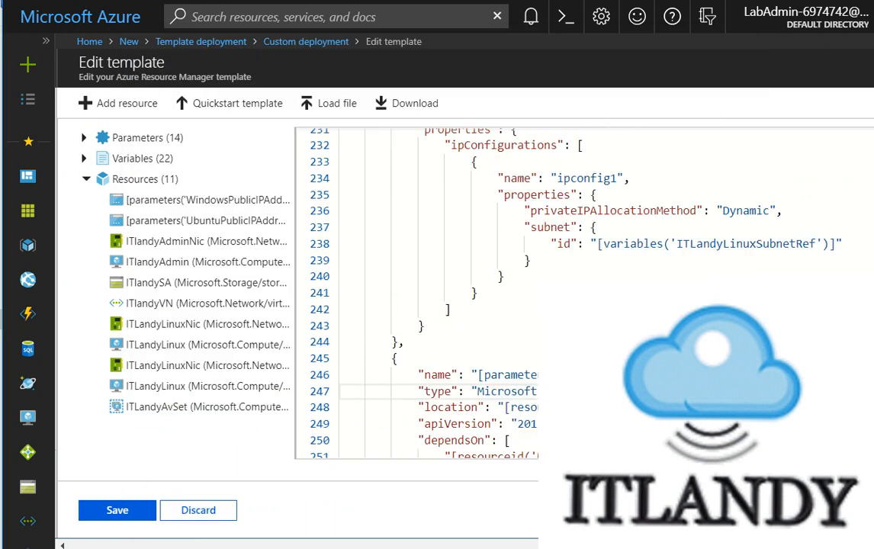
pyautogui.click(598, 248)
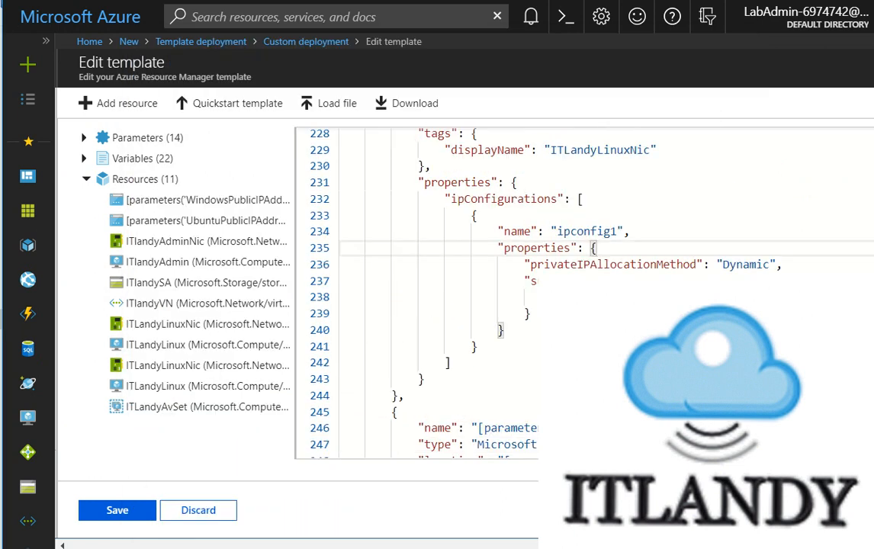
pyautogui.press('Return')
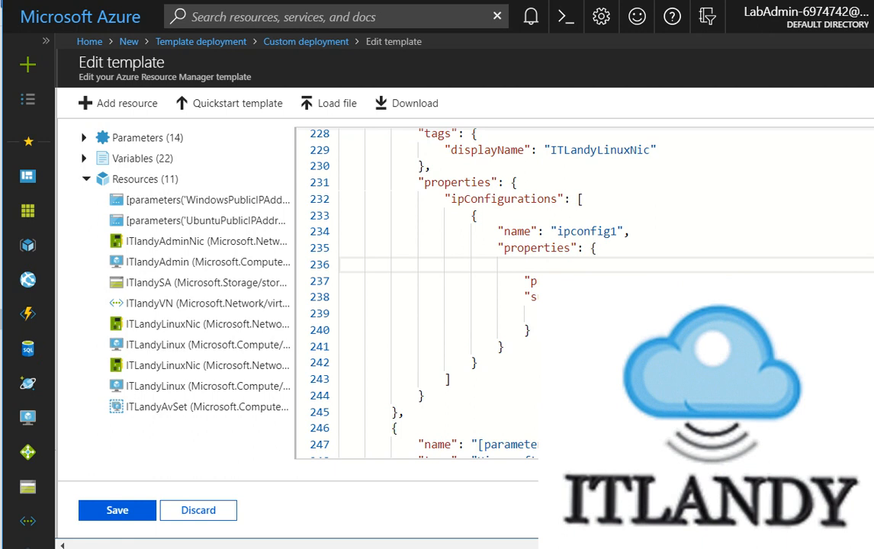
pyautogui.hotkey('ctrl', 'v')
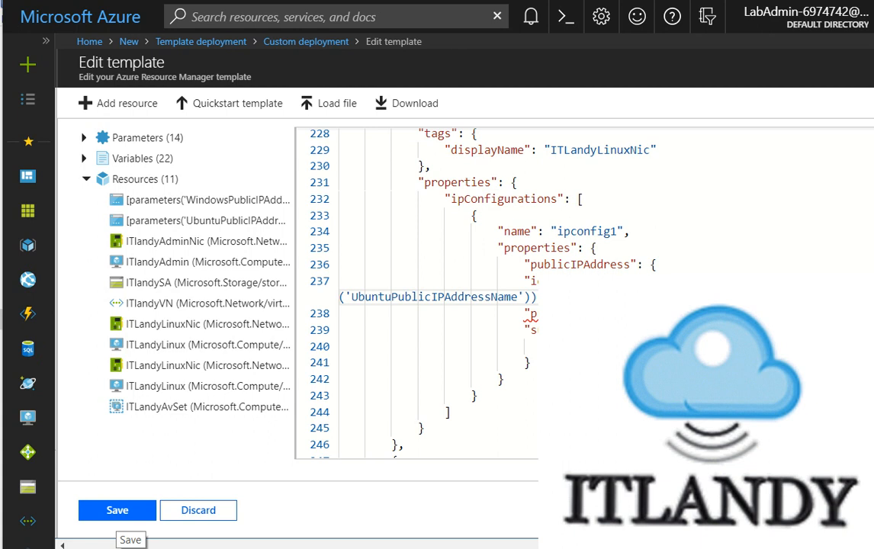
pyautogui.click(118, 515)
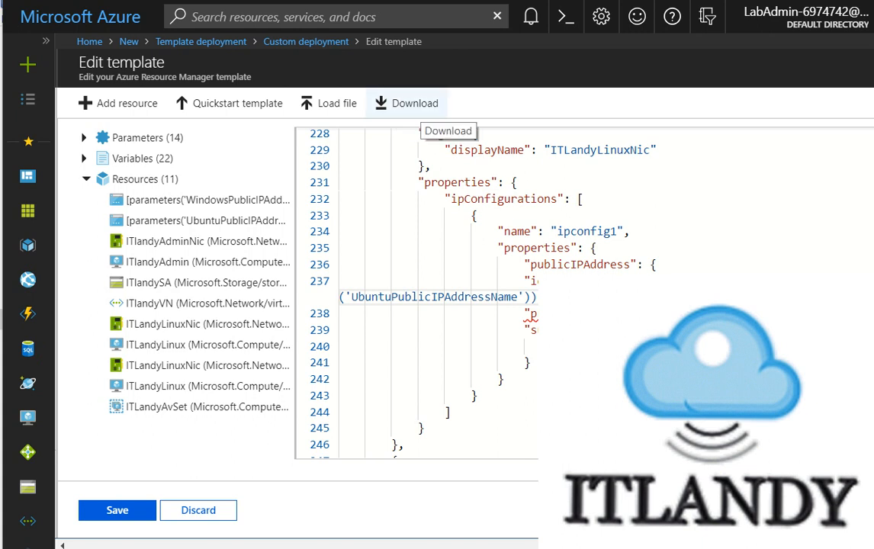
# Start downloading the template and name the file ITLandy_WIN_Linux_template.json
pyautogui.click(404, 104)
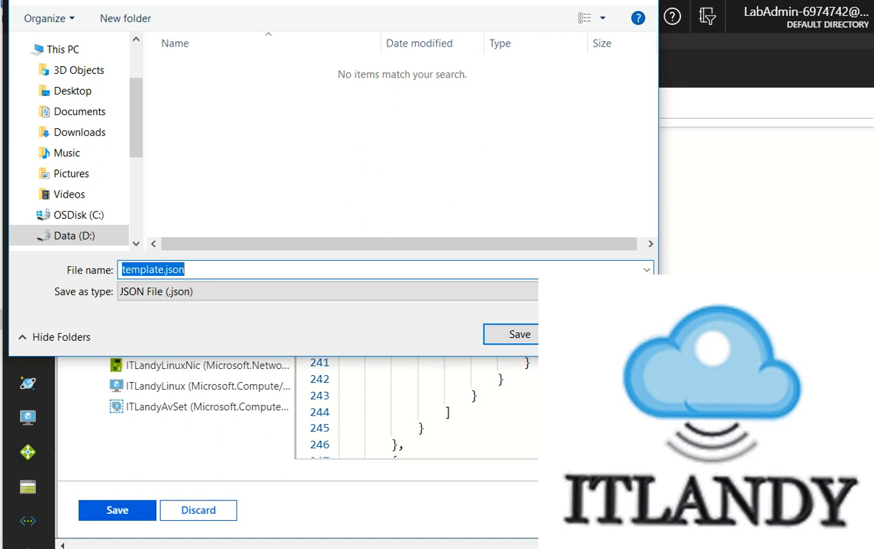
pyautogui.click(166, 270)
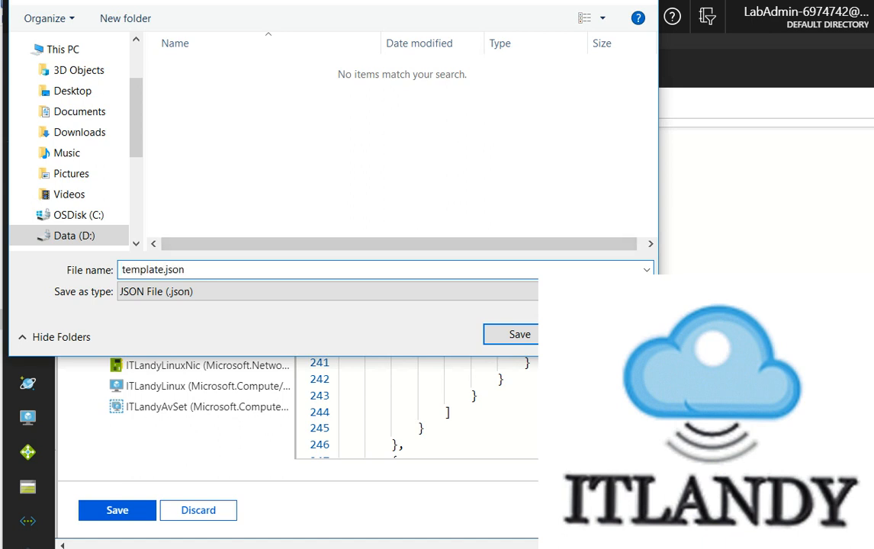
pyautogui.doubleClick(166, 270)
pyautogui.write('ITLandy_WIN_')
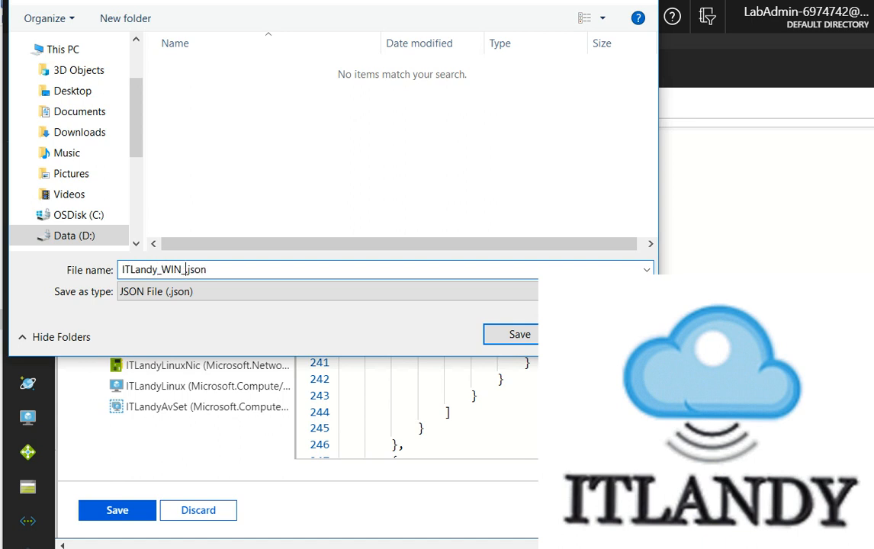
pyautogui.write('Linux_template')
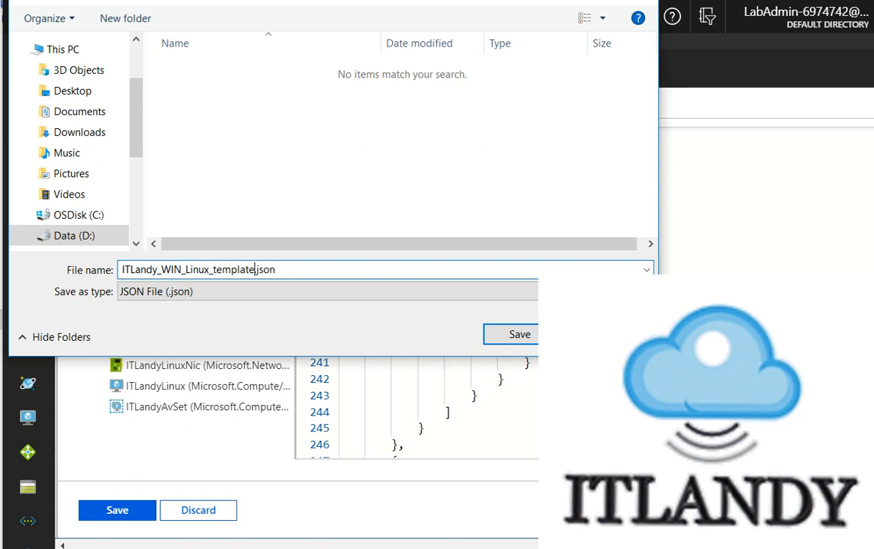
# Choose the temp folder on OSDisk (C:) as the location for the downloaded template
pyautogui.press('Tab')
pyautogui.click(79, 216)
pyautogui.click(193, 200)
pyautogui.press('Down')
pyautogui.scroll(-3, 393, 138)
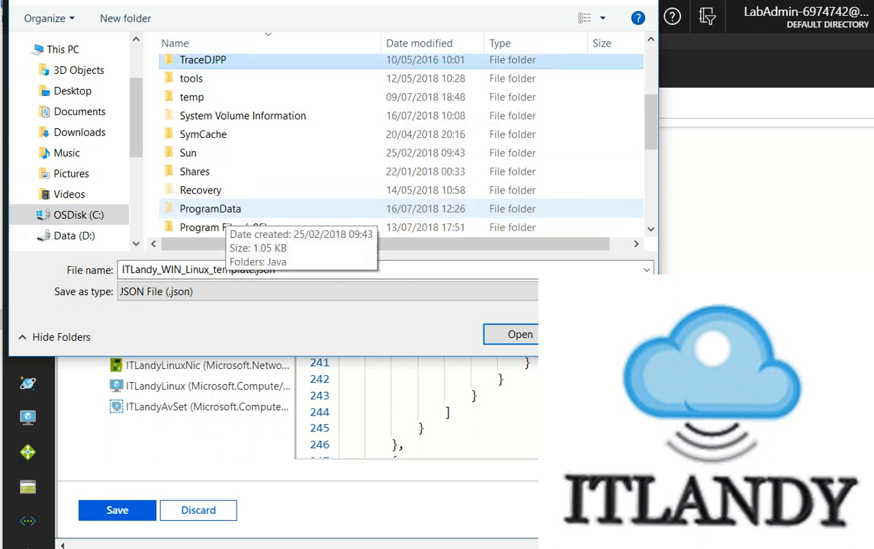
pyautogui.press('Down')
pyautogui.press('Down')
pyautogui.press('Down')
pyautogui.press('Up')
pyautogui.press('Return')
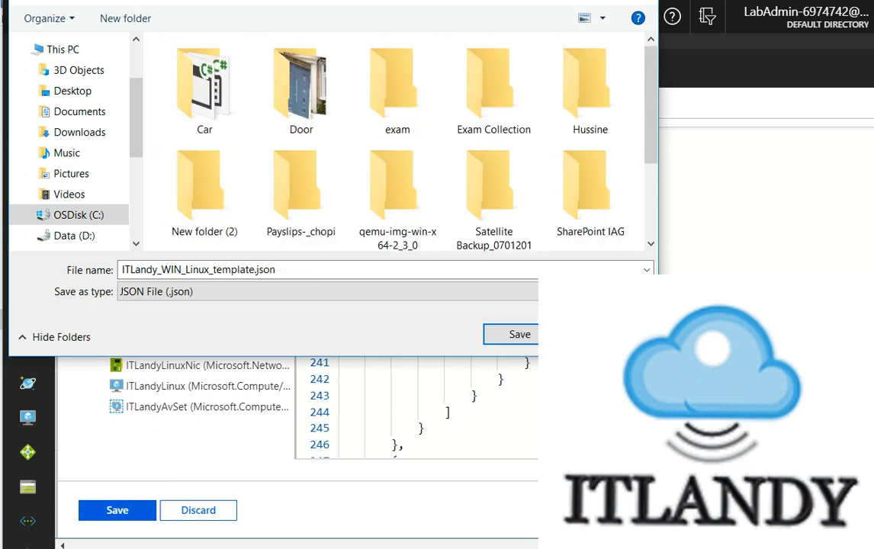
# Create a new folder there and save the download in it, and try to save the template in the editor
pyautogui.click(125, 18)
pyautogui.press('Return')
pyautogui.press('Return')
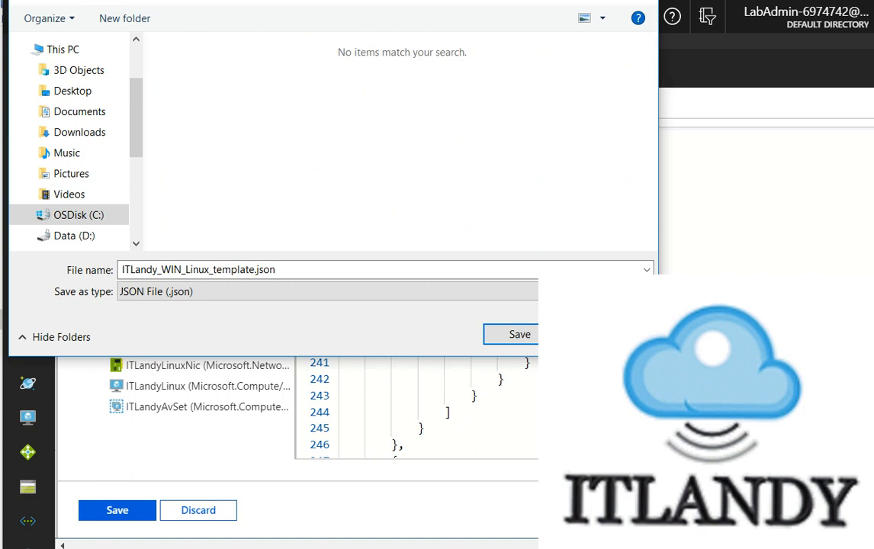
pyautogui.press('Return')
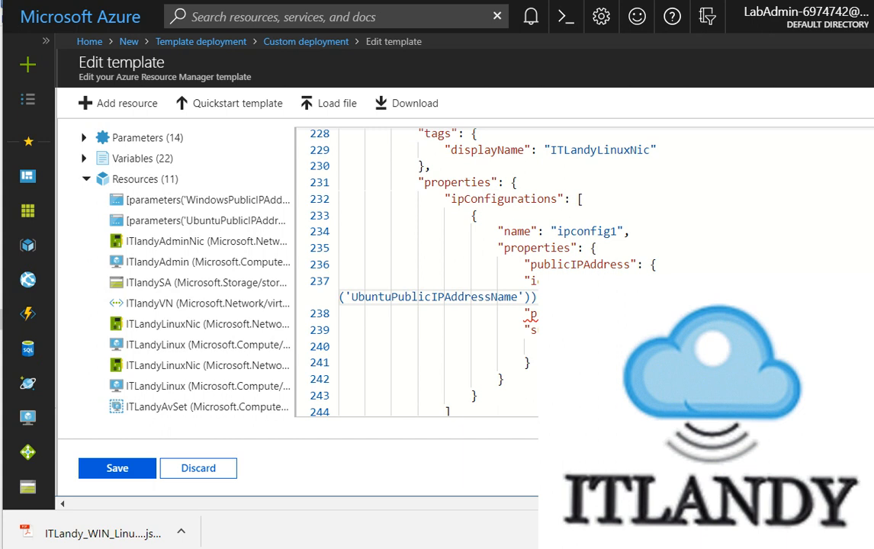
pyautogui.click(117, 468)
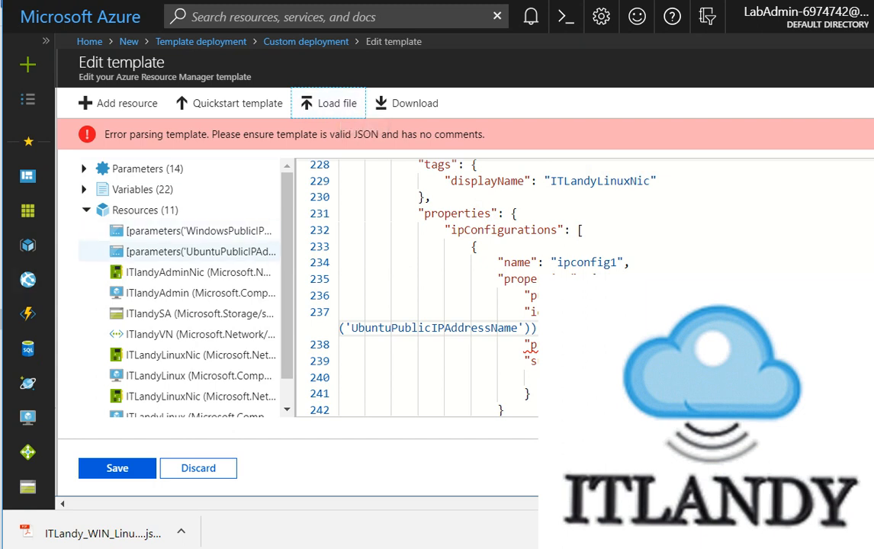
# Examine the resource types that can be added to the template and the list of available quickstart templates
pyautogui.click(86, 210)
pyautogui.click(118, 103)
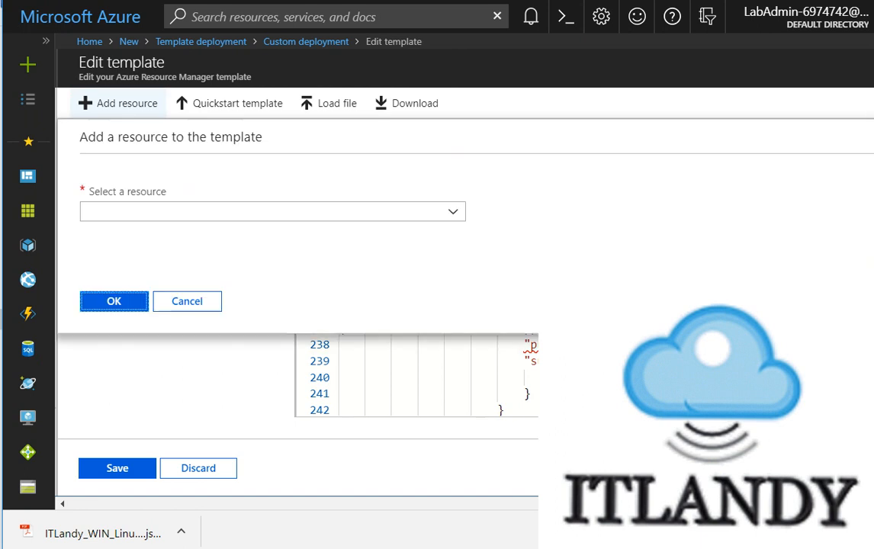
pyautogui.click(259, 211)
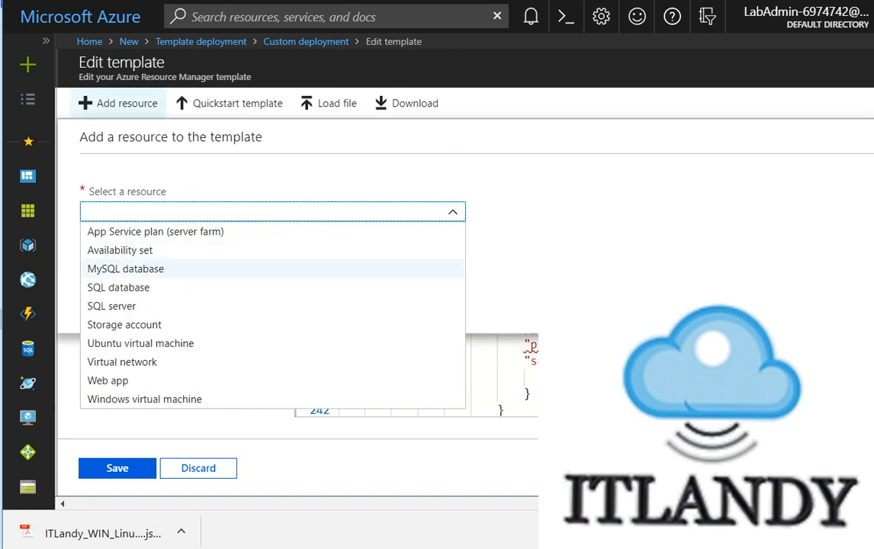
pyautogui.click(260, 212)
pyautogui.click(229, 103)
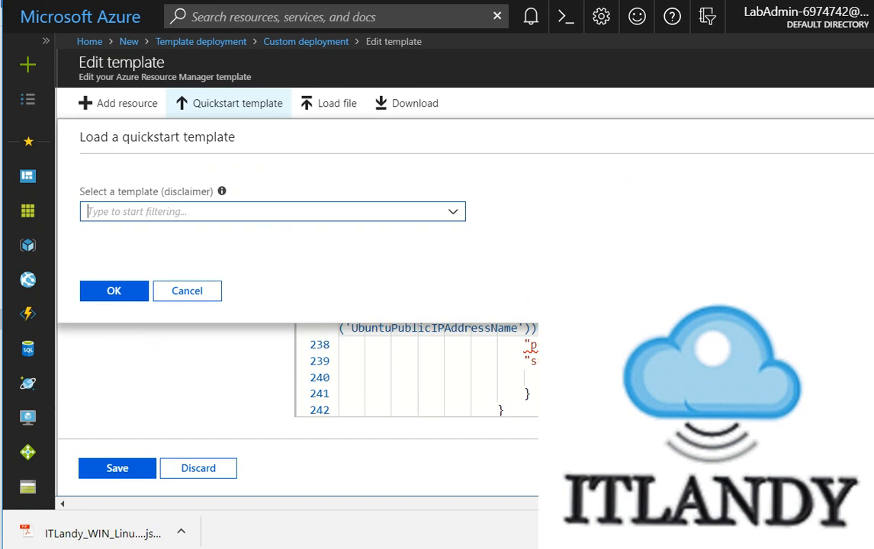
pyautogui.click(273, 212)
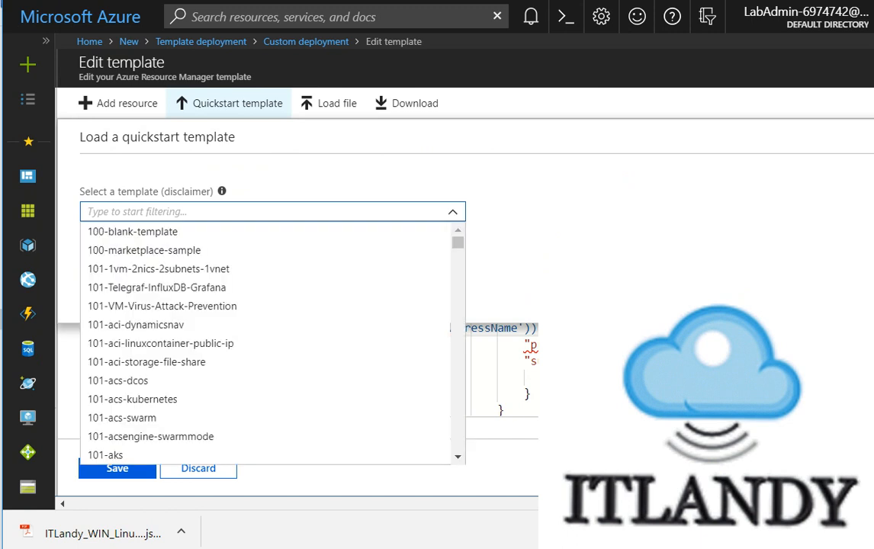
pyautogui.moveTo(458, 242); pyautogui.dragTo(458, 445)
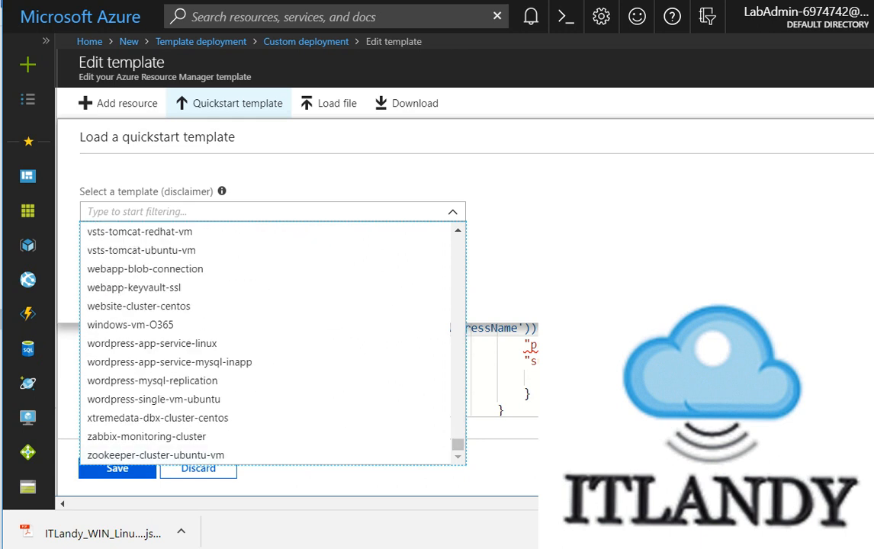
pyautogui.click(453, 212)
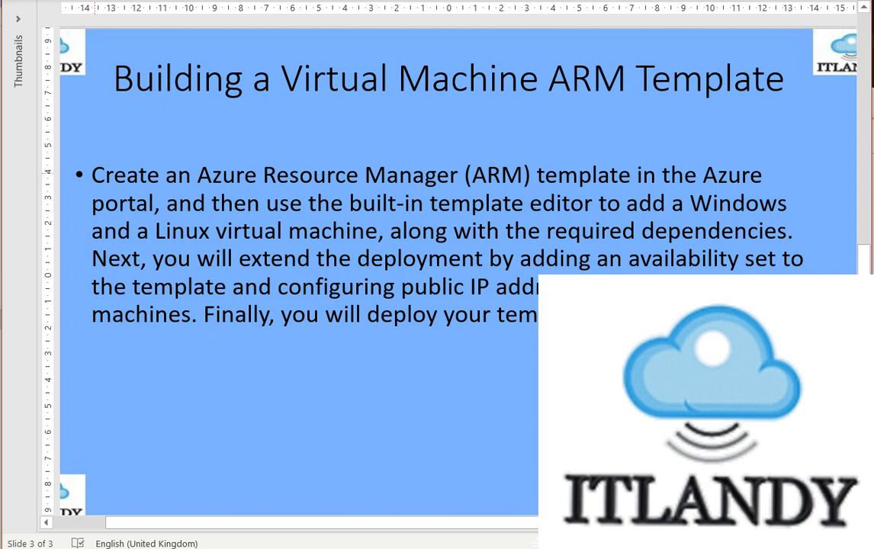
# Switch to the PowerPoint slide on building a virtual machine ARM template and review its description by highlighting the text
pyautogui.click(90, 175)
pyautogui.moveTo(91, 175); pyautogui.dragTo(762, 175)
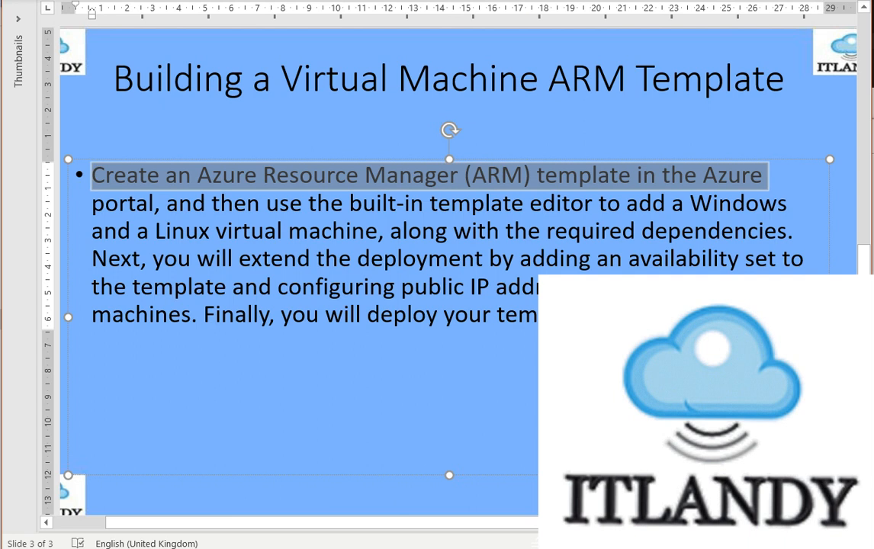
pyautogui.moveTo(309, 203); pyautogui.dragTo(793, 204)
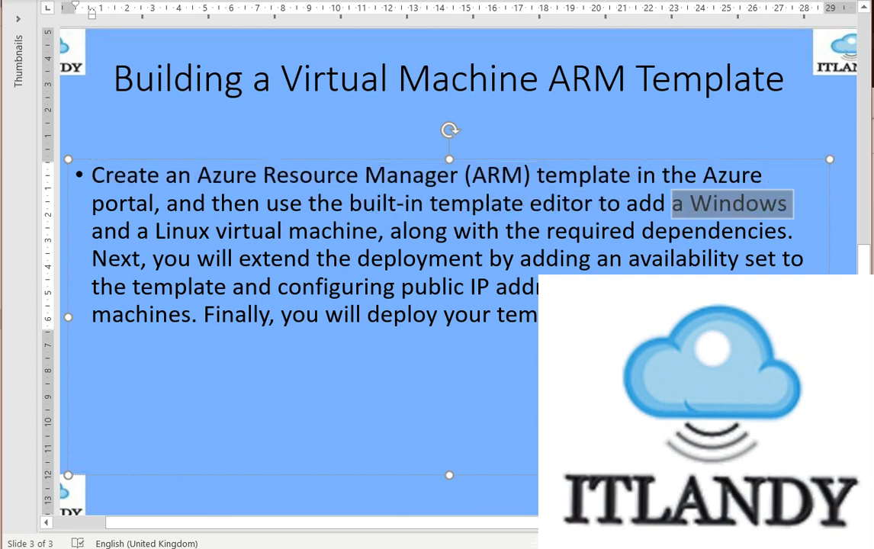